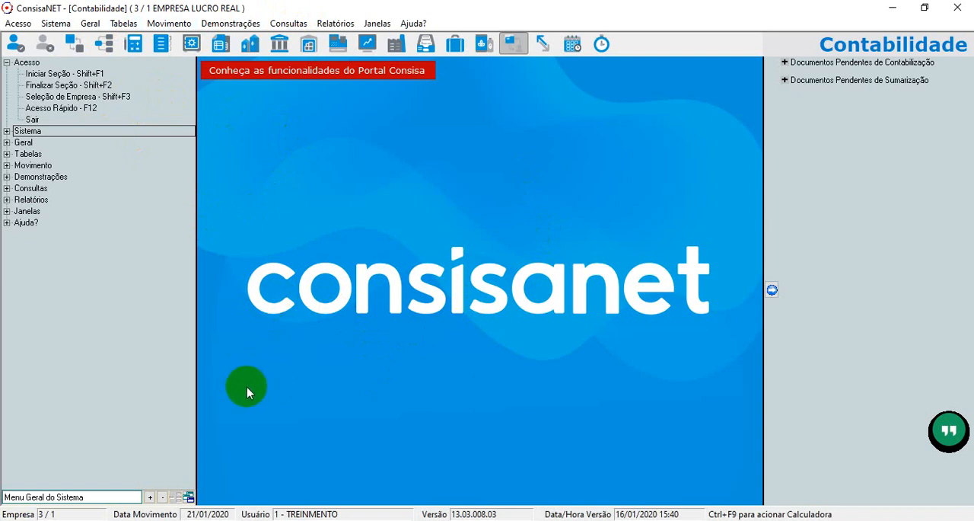
Open the federal tax classification (Enquadramento Tributário Federal) of company 3, EMPRESA LUCRO REAL, for editing from its company registration.
click(89, 24)
click(130, 40)
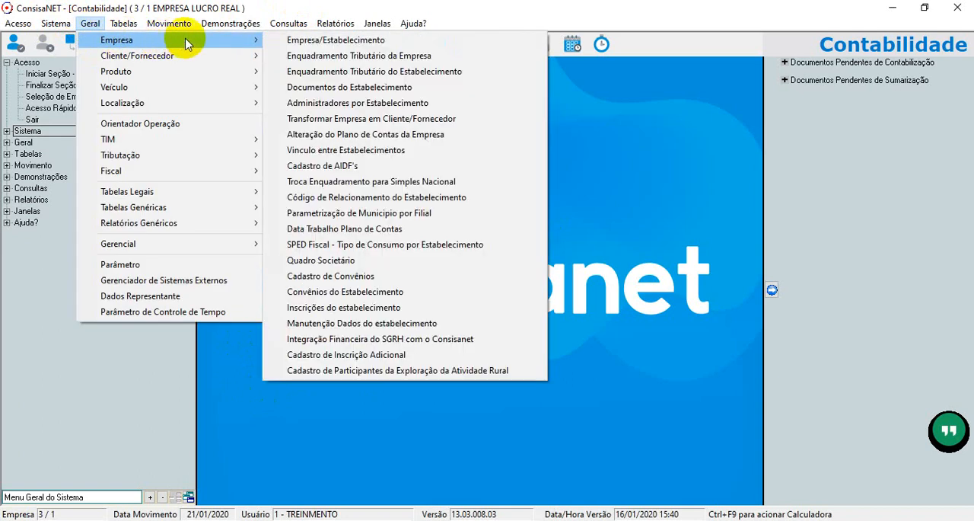
click(417, 44)
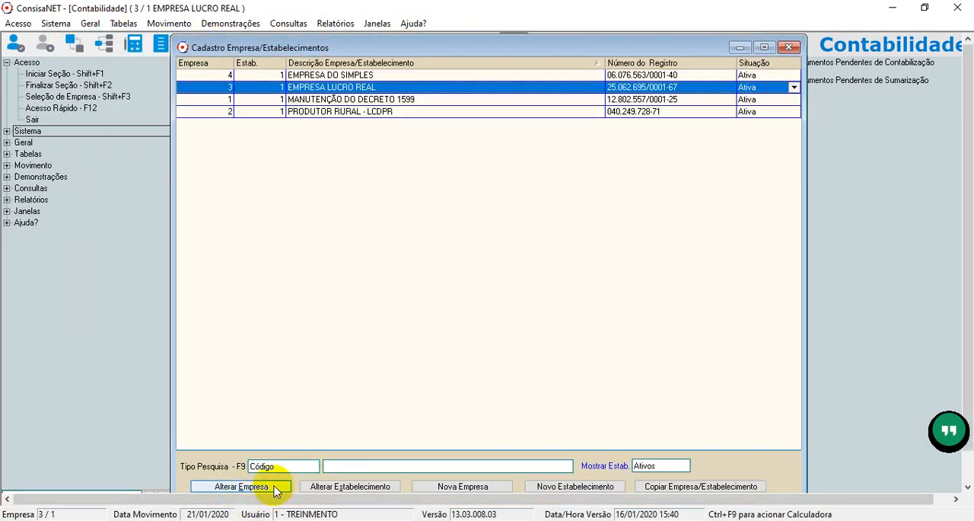
click(274, 488)
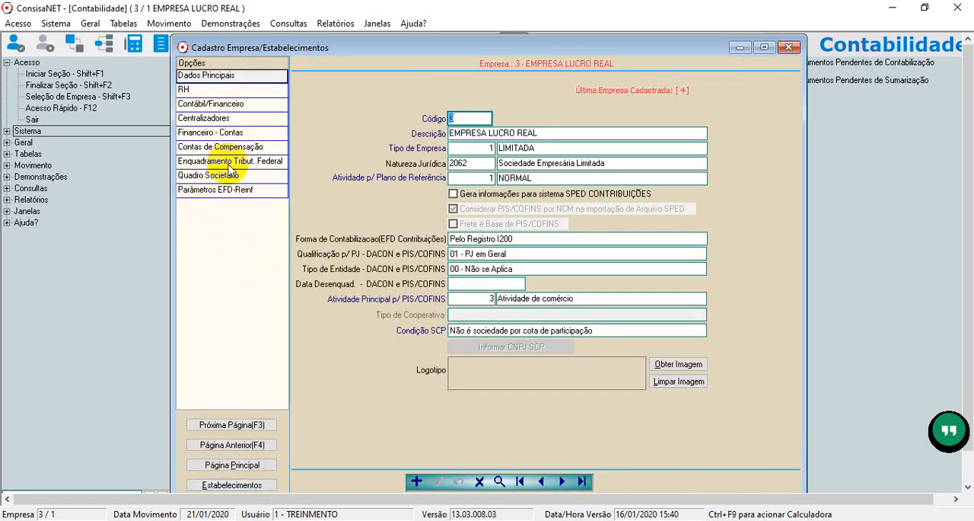
click(230, 161)
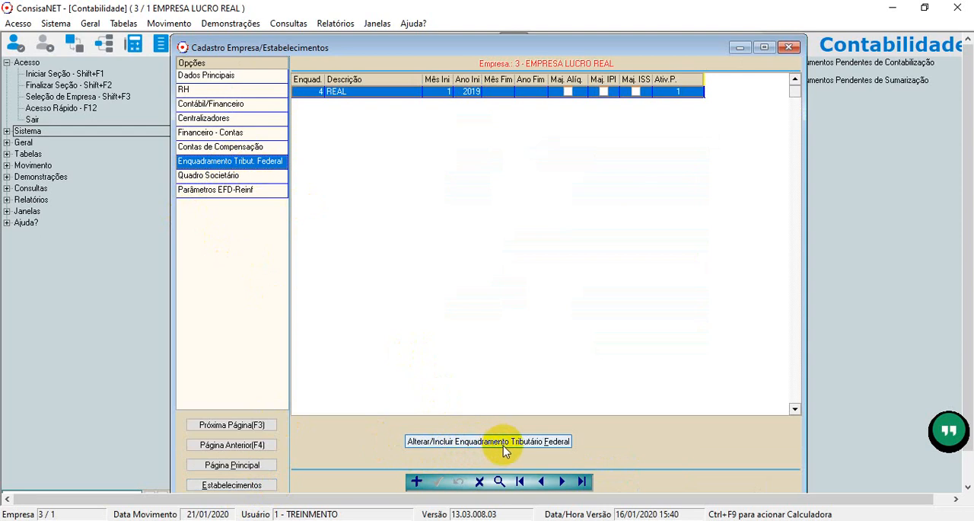
click(542, 445)
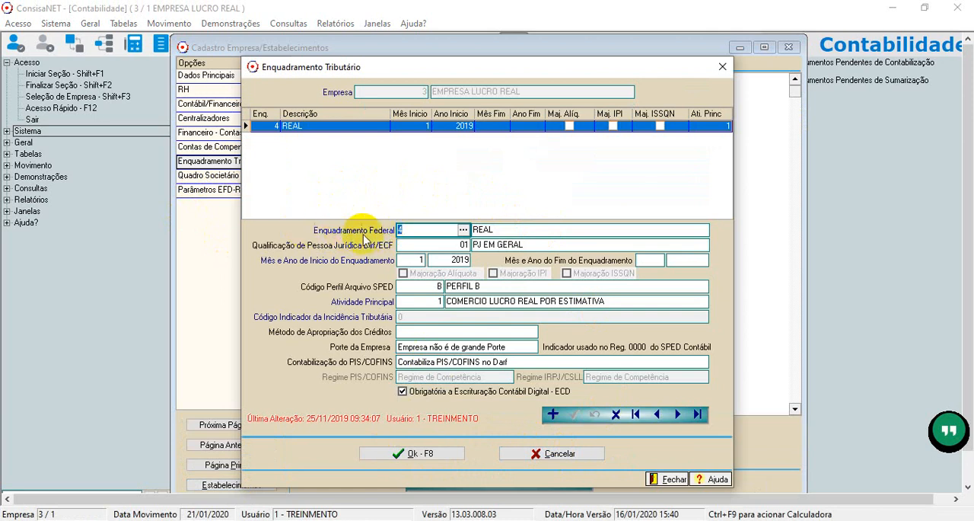
Look up the available Enquadramento Federal options sorted by code, and close the list without changing the selection.
click(463, 229)
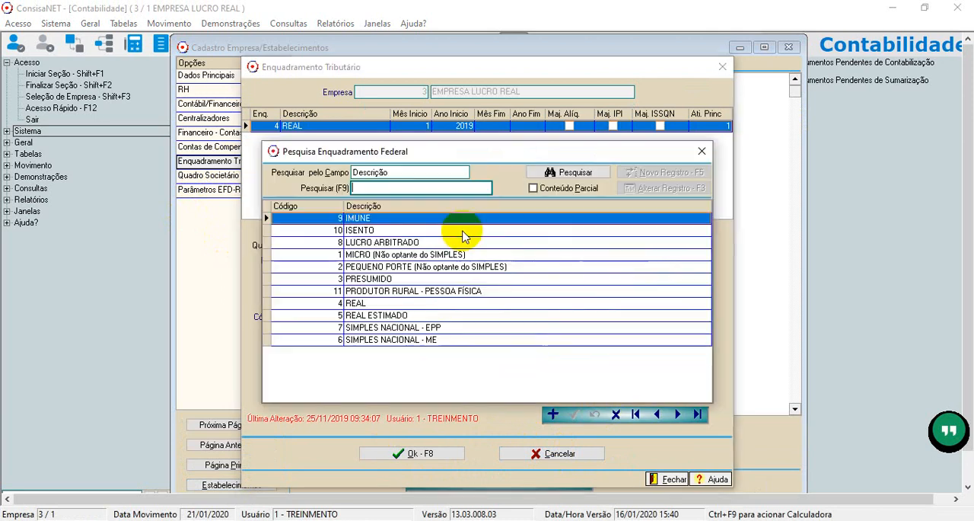
click(334, 206)
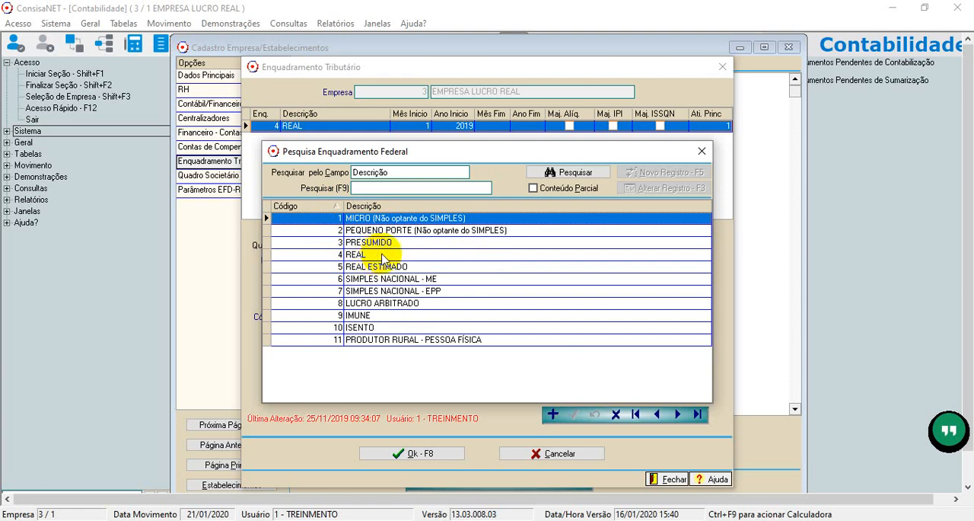
click(701, 151)
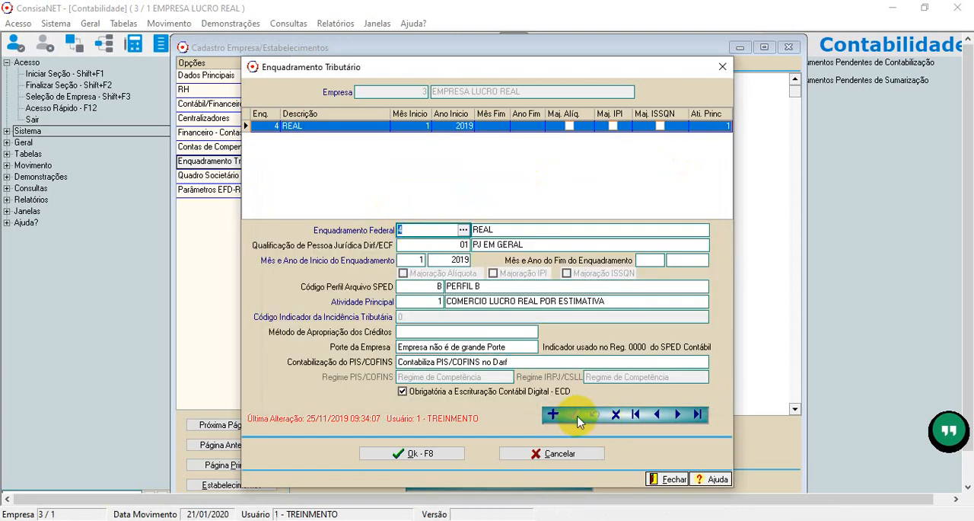
Save the company's federal tax classification, confirm the alteration, and close the company registration.
click(402, 453)
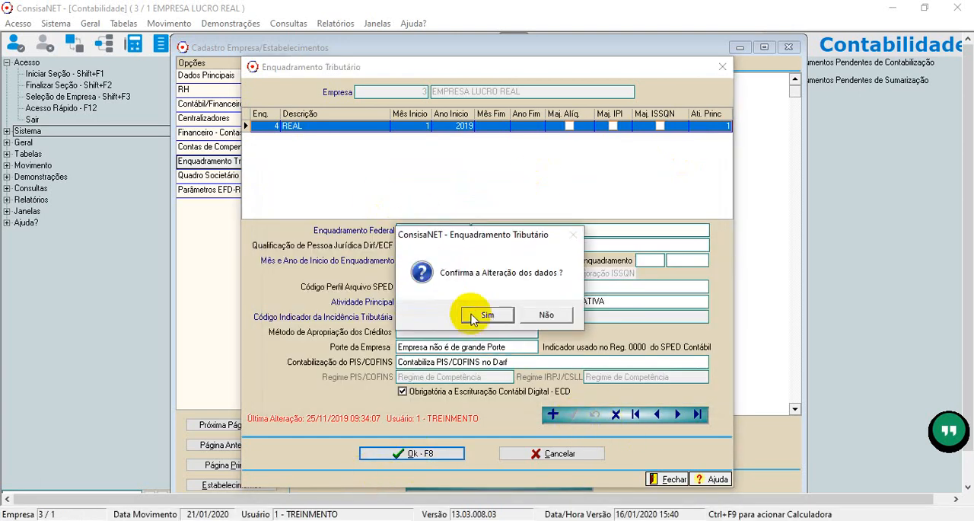
click(487, 314)
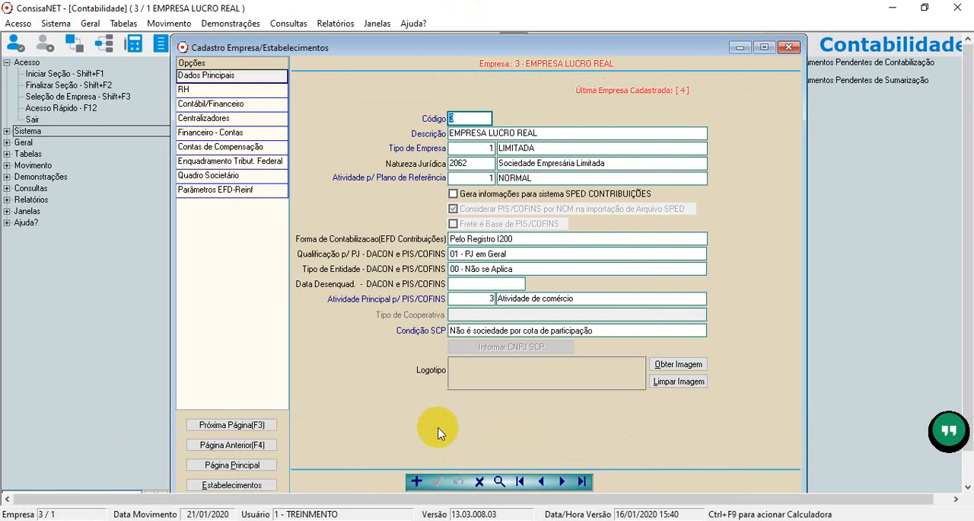
click(792, 49)
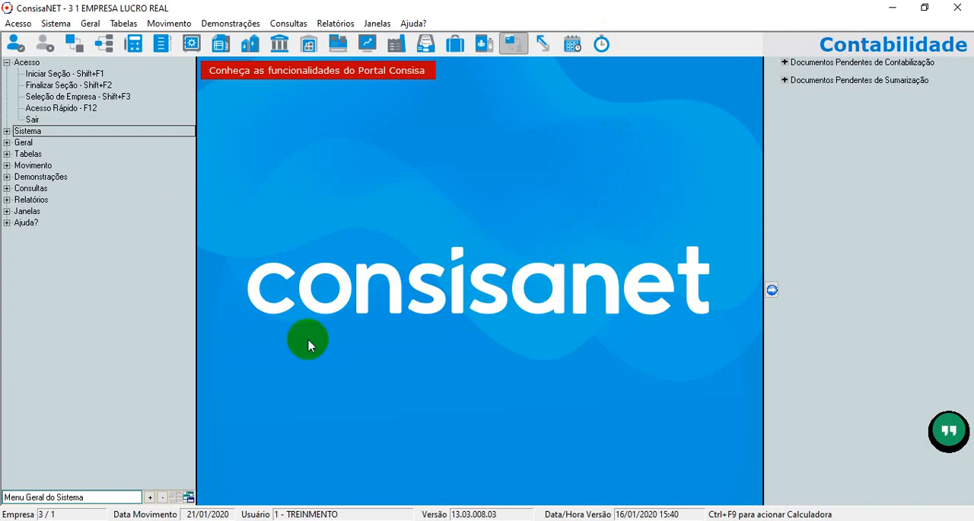
click(137, 44)
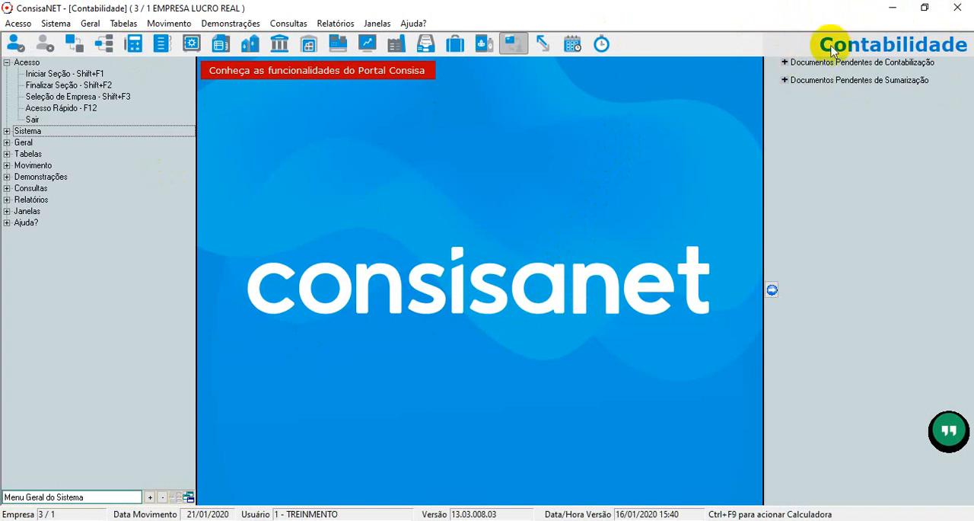
click(209, 26)
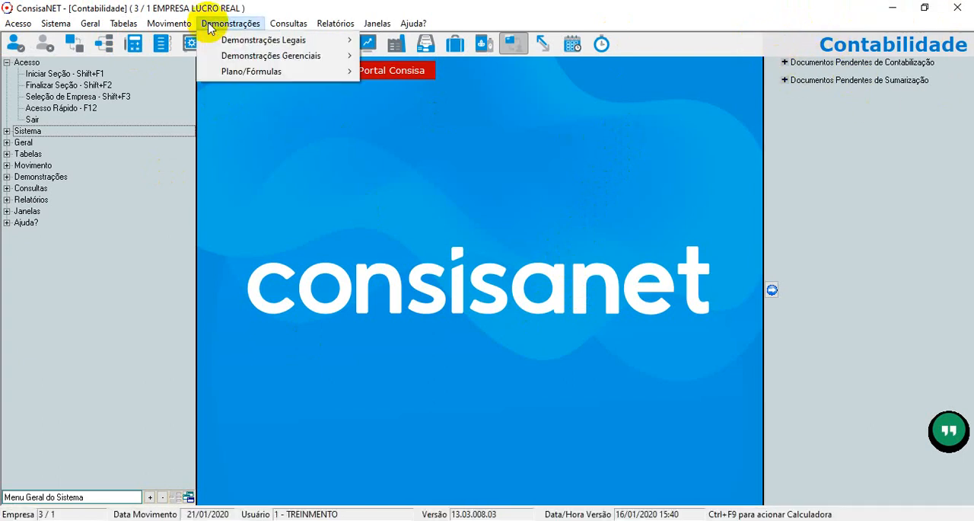
mouse_move(303, 73)
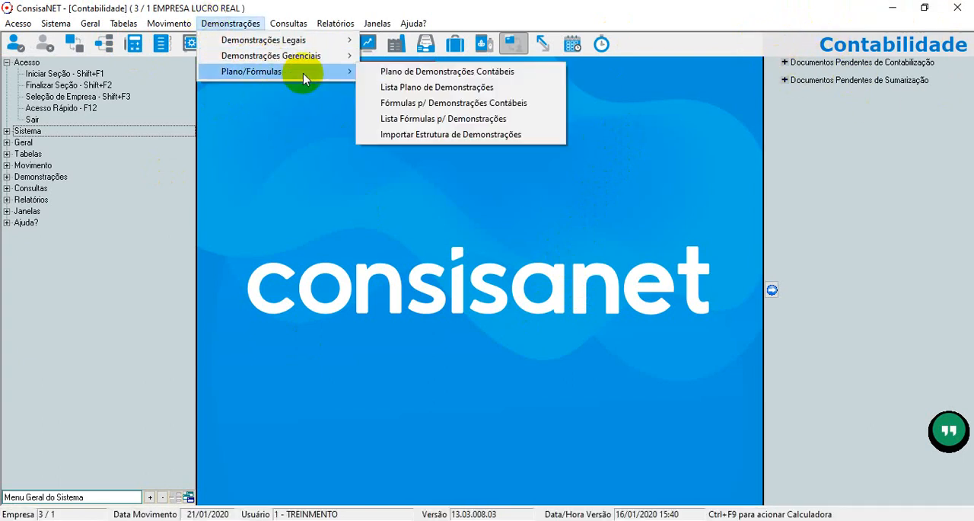
click(463, 87)
click(670, 212)
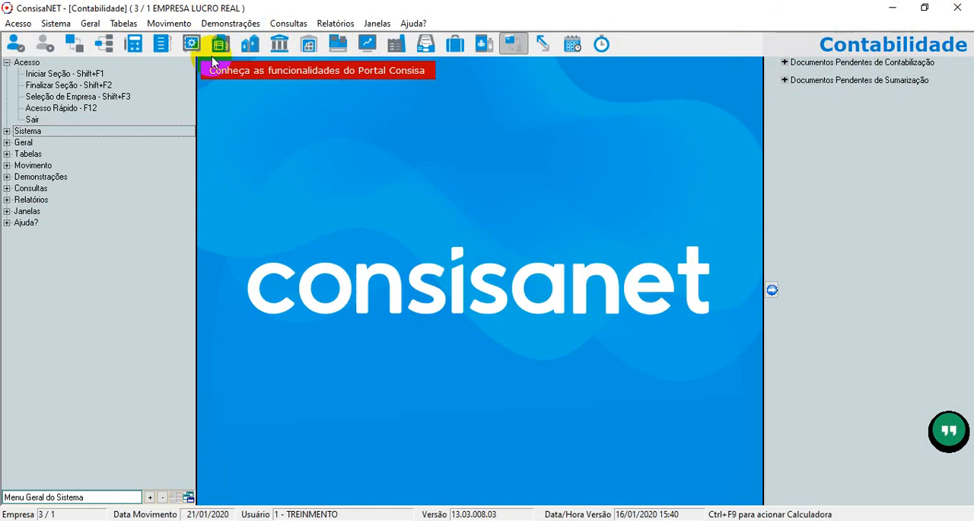
Open the structure configuration of the LIVRO LALUR - LUCRO REAL plan under Plano de Demonstrações Contábeis, using the PLANO PADRAO chart of accounts.
click(220, 25)
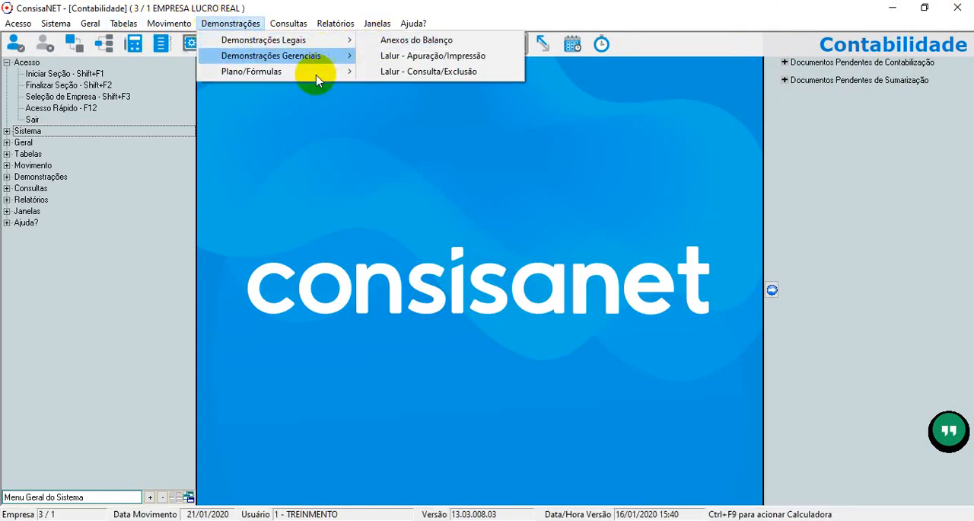
mouse_move(335, 72)
click(403, 73)
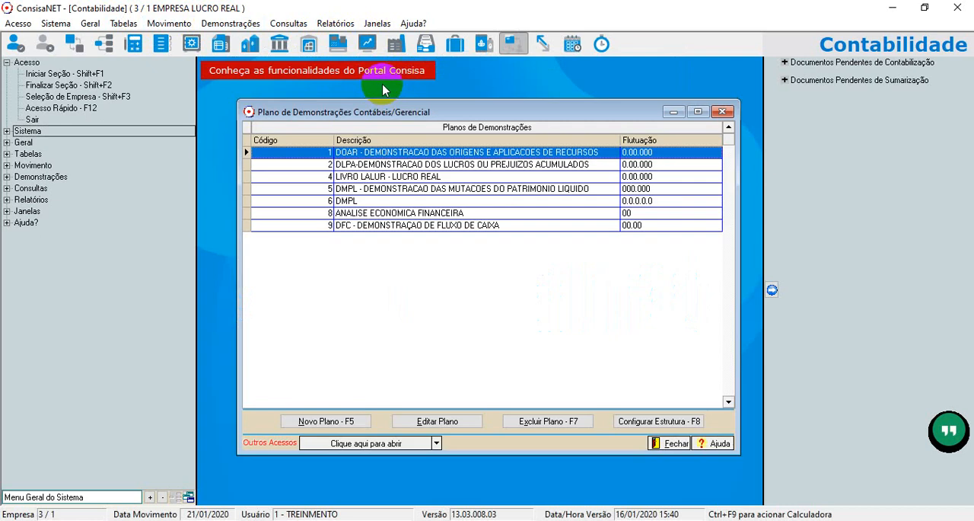
click(365, 176)
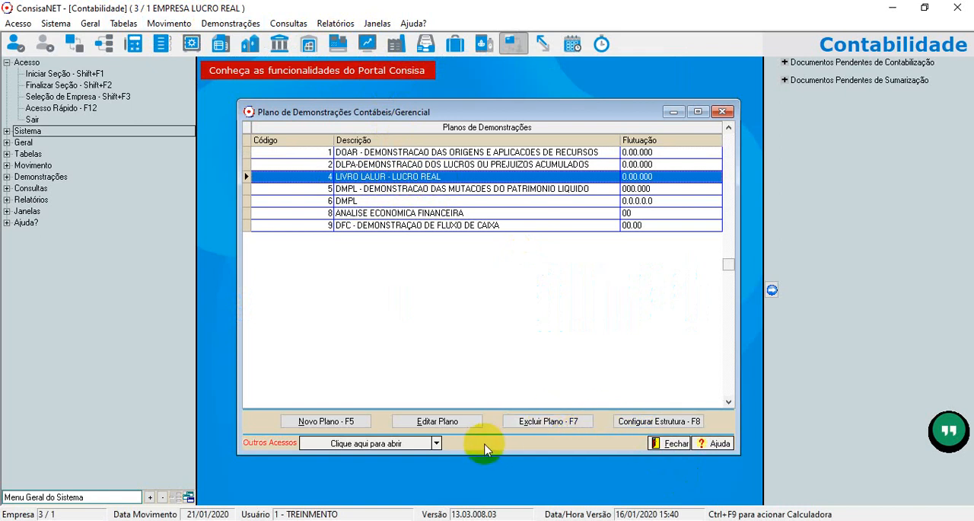
click(646, 423)
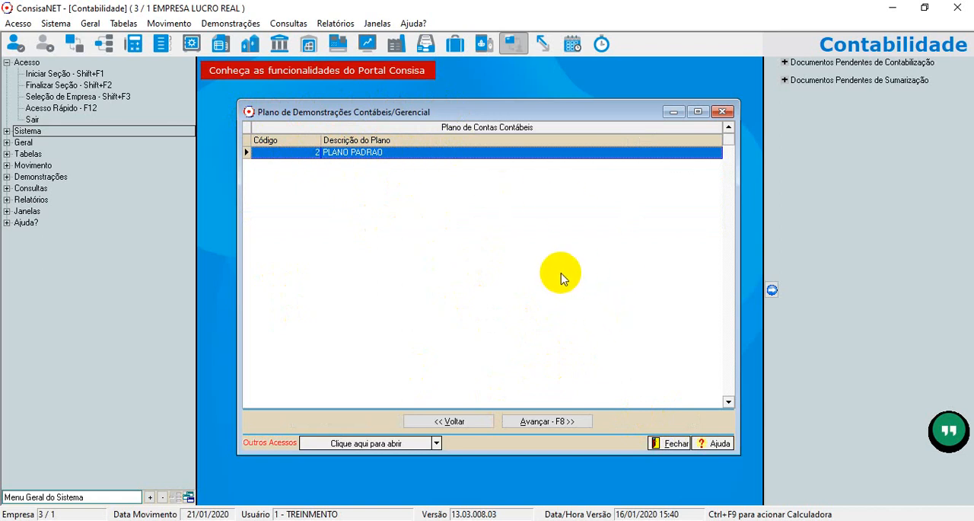
click(546, 421)
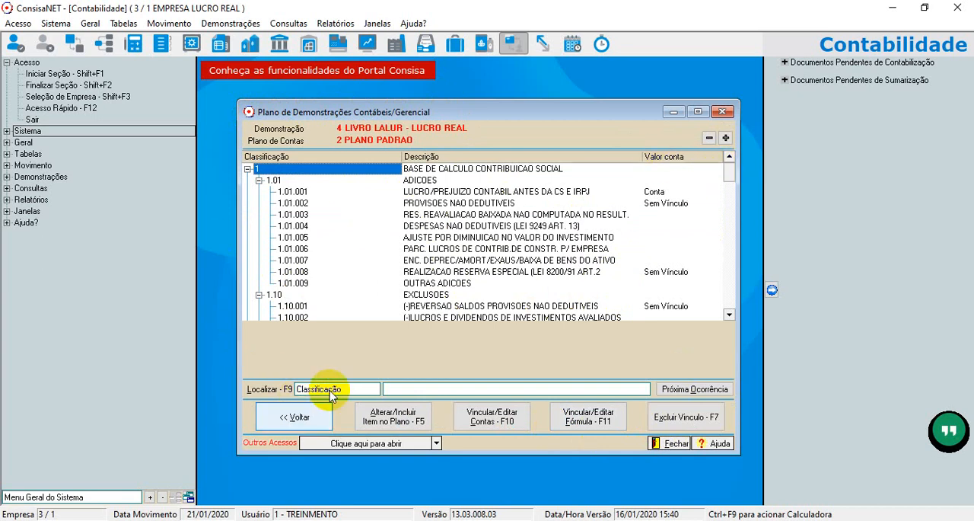
Collapse the LALUR plan to its top-level groups and review BASE DE CALCULO CONTRIBUICAO SOCIAL, IRPJ - LUCRO REAL and PARTE "B" DO LALUR.
click(247, 168)
click(248, 180)
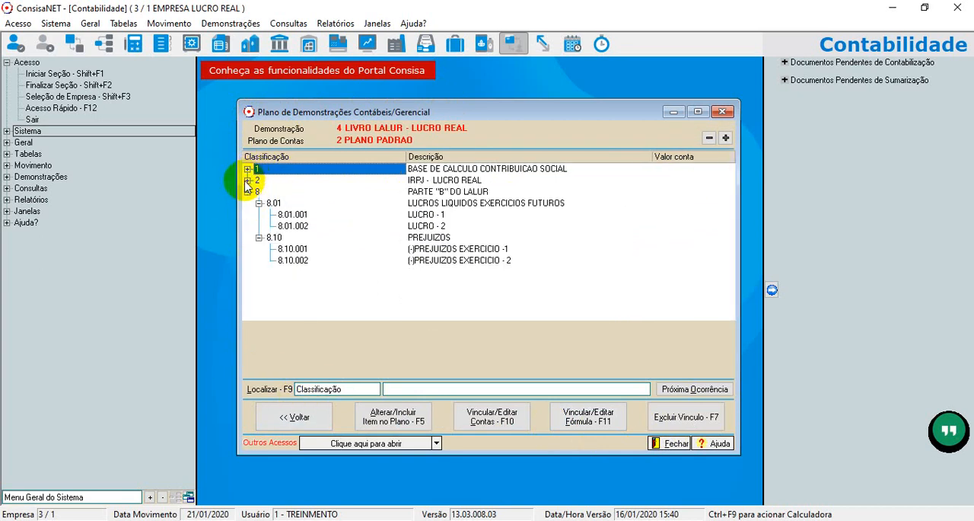
click(247, 191)
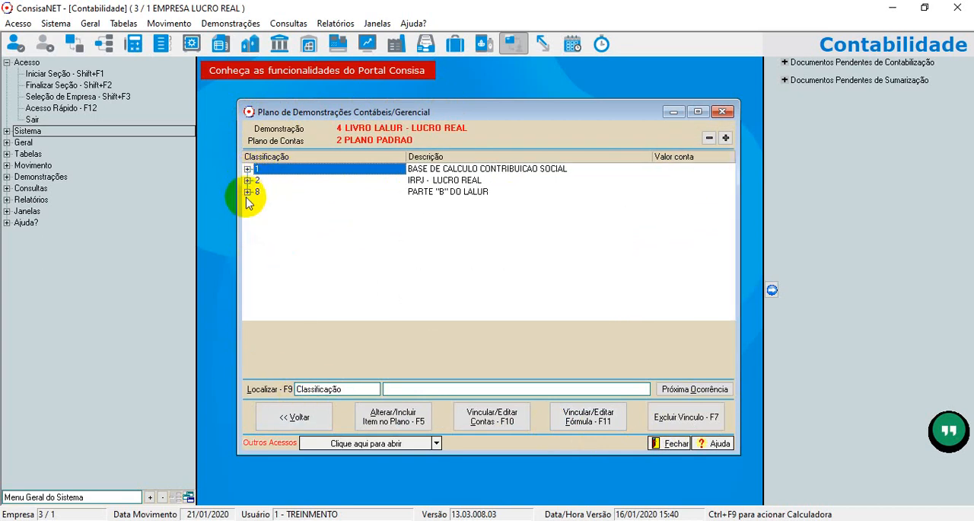
click(435, 169)
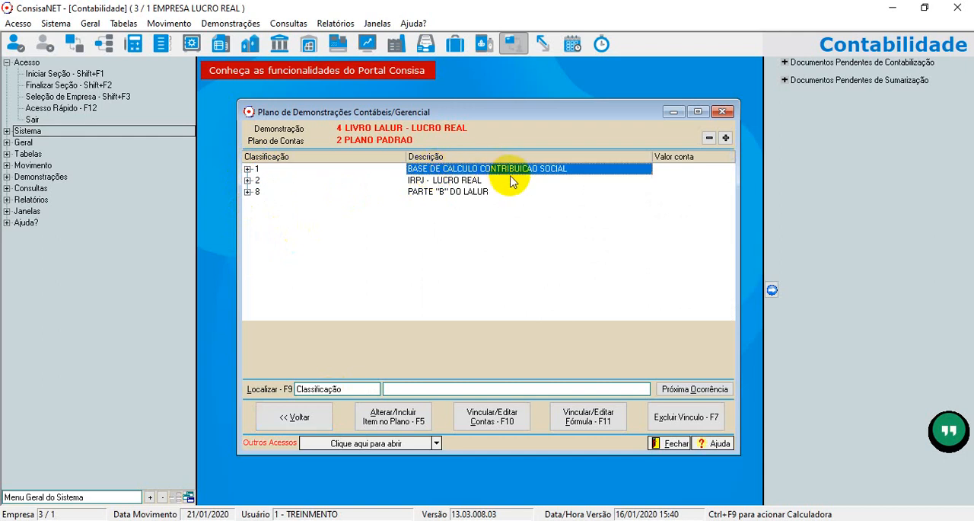
click(423, 182)
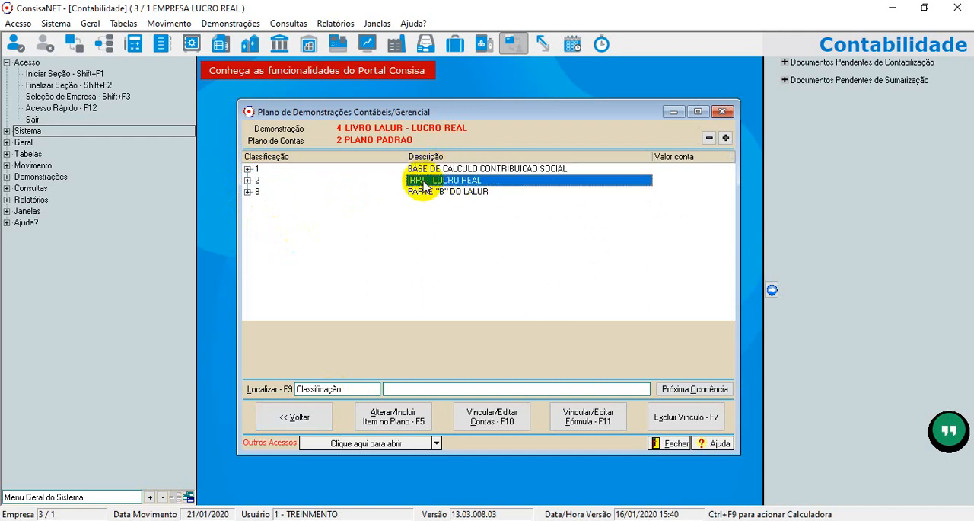
click(417, 194)
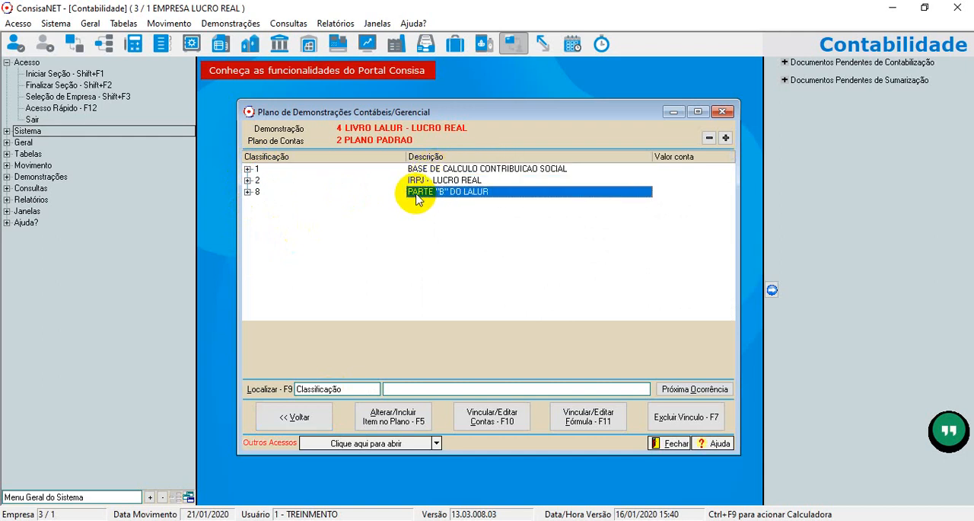
Expand group 1 and open the maintenance form of item 1.01.001, LUCRO/PREJUIZO CONTABIL ANTES DA CS E IRPJ.
click(248, 169)
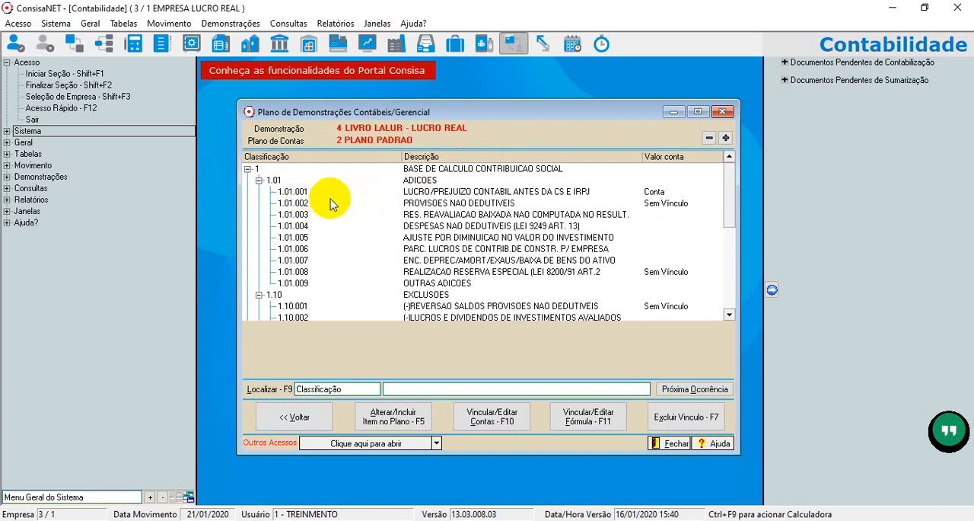
click(424, 191)
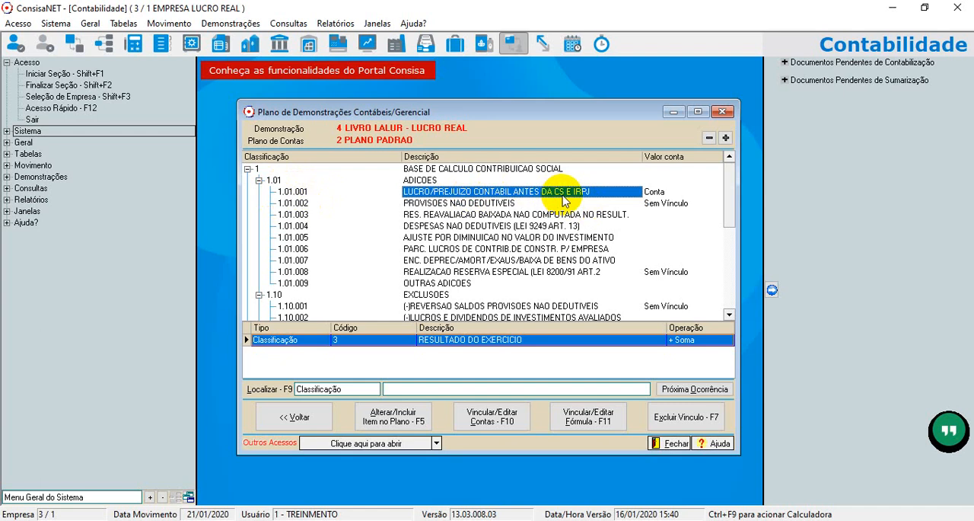
double_click(506, 195)
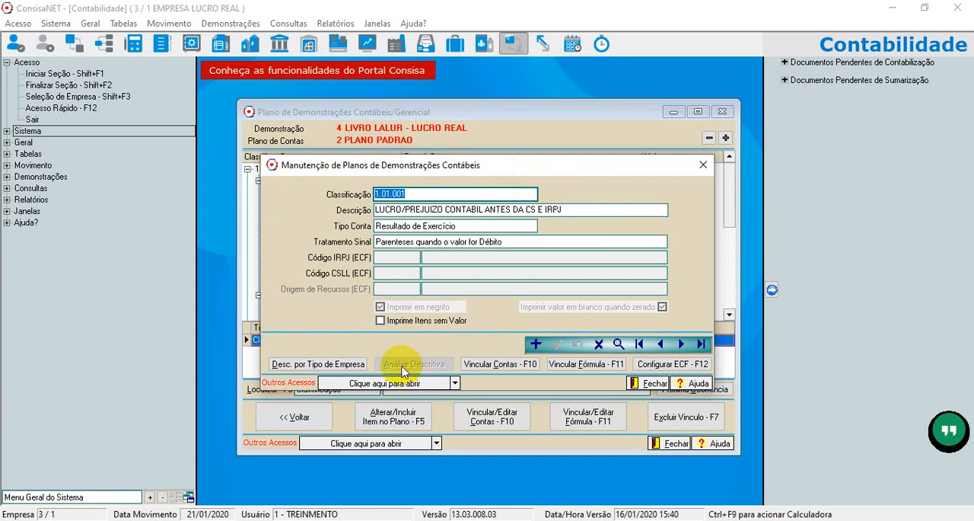
Review the item's Tipo Conta and Tratamento Sinal options, keep Resultado de Exercício and Parenteses quando o valor for Débito, and close the form.
click(531, 226)
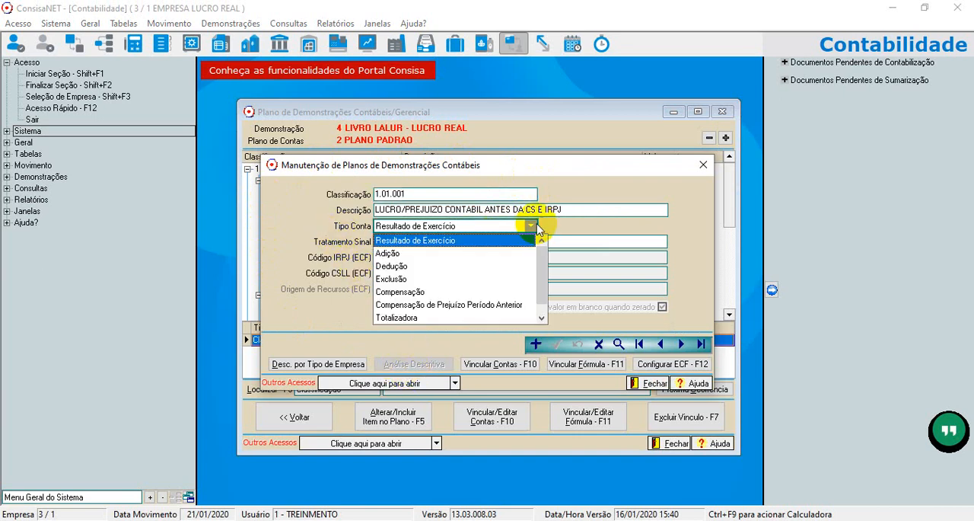
click(424, 247)
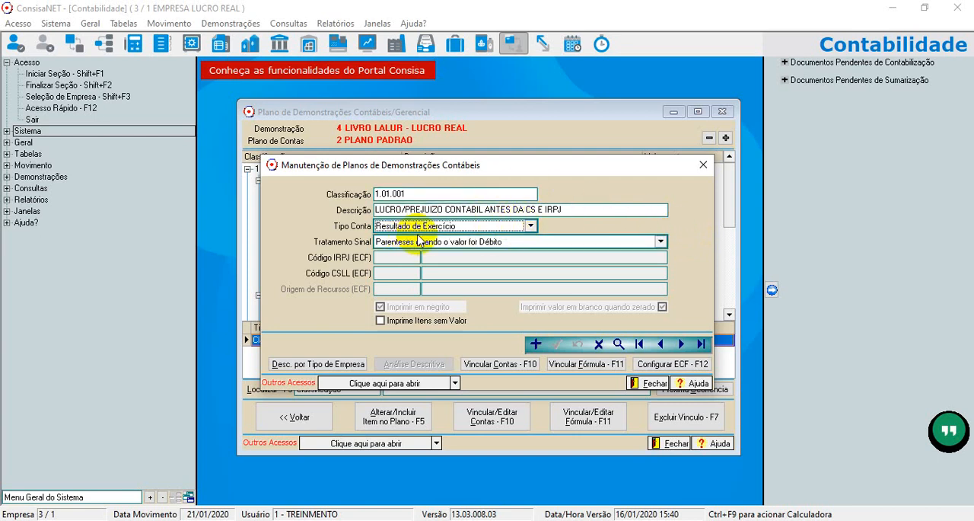
click(682, 232)
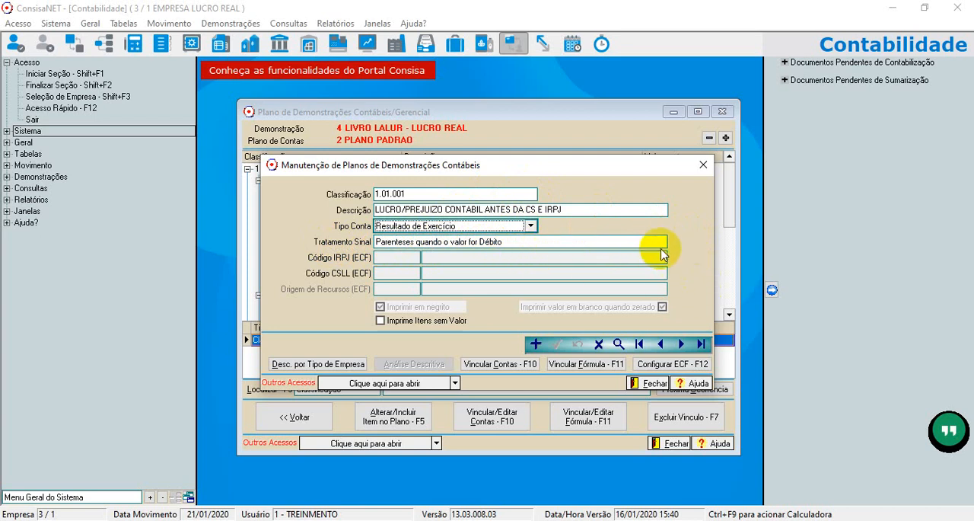
click(661, 242)
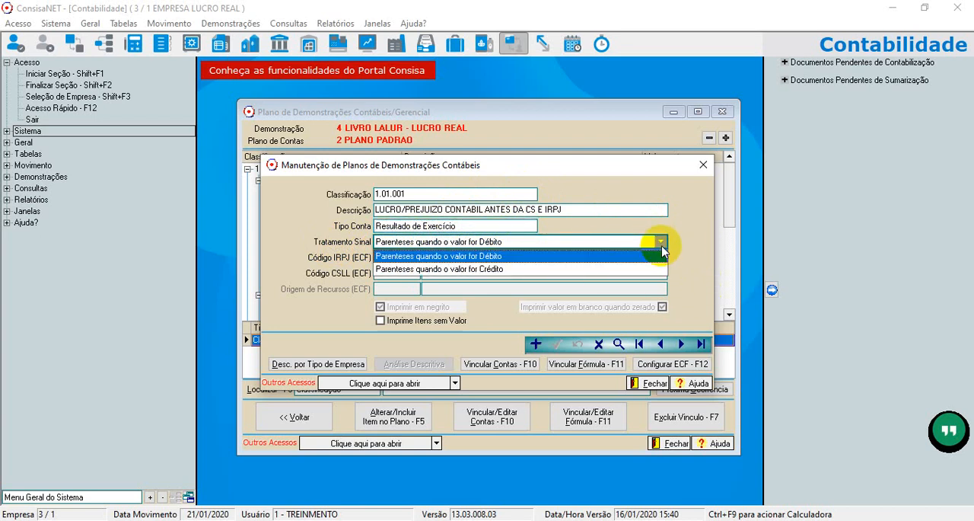
click(661, 253)
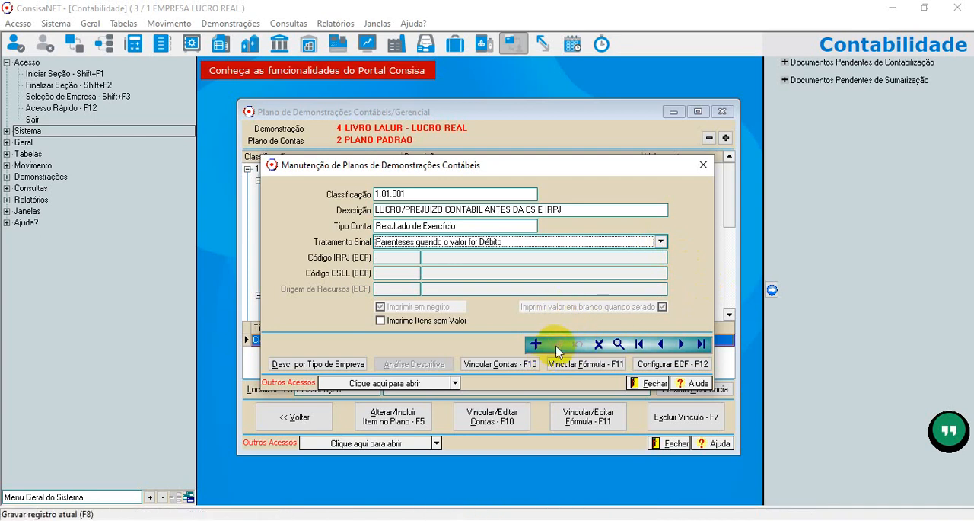
click(701, 166)
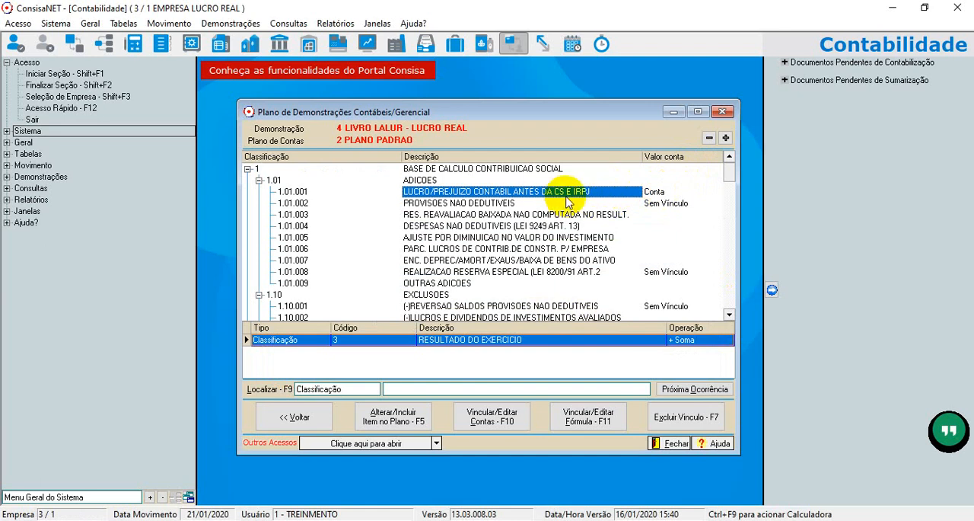
Open the account link of item 1.01.001, review the Tipo options and keep Classificação.
click(492, 426)
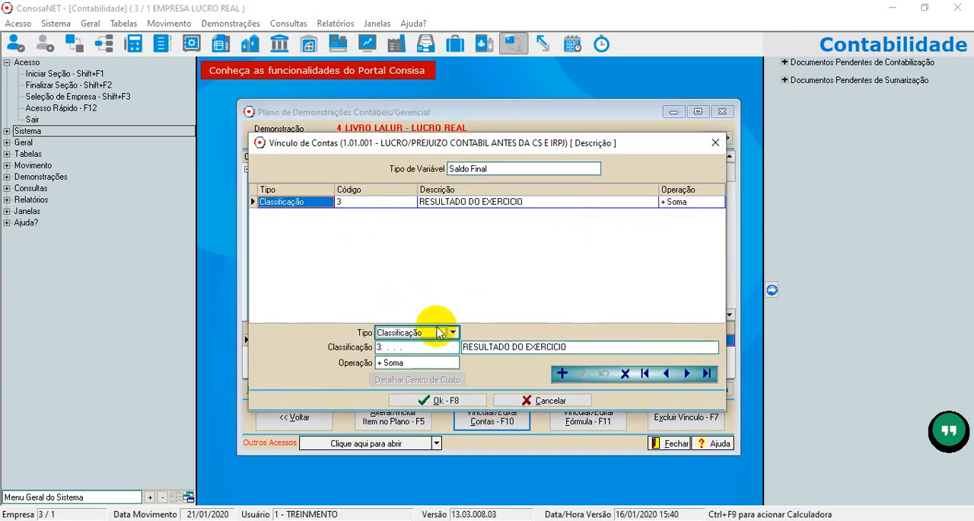
click(415, 350)
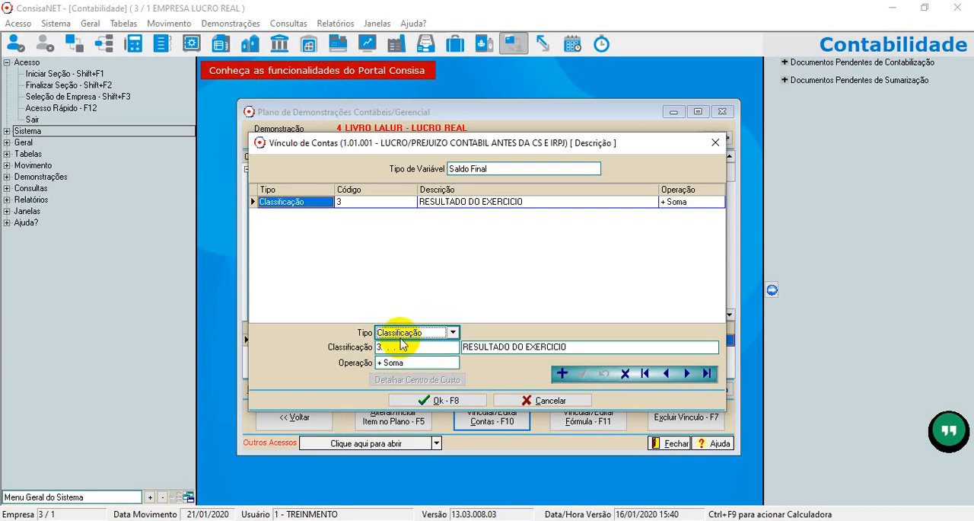
click(455, 332)
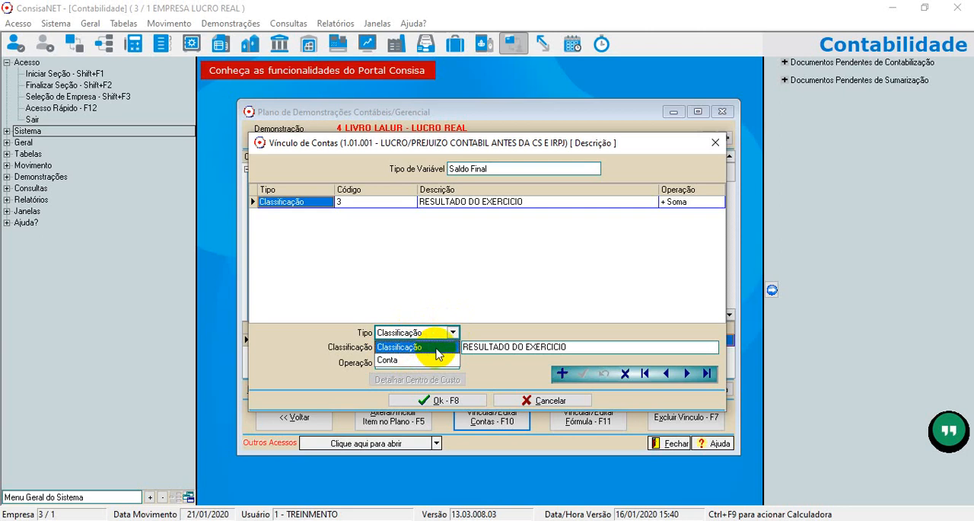
click(431, 348)
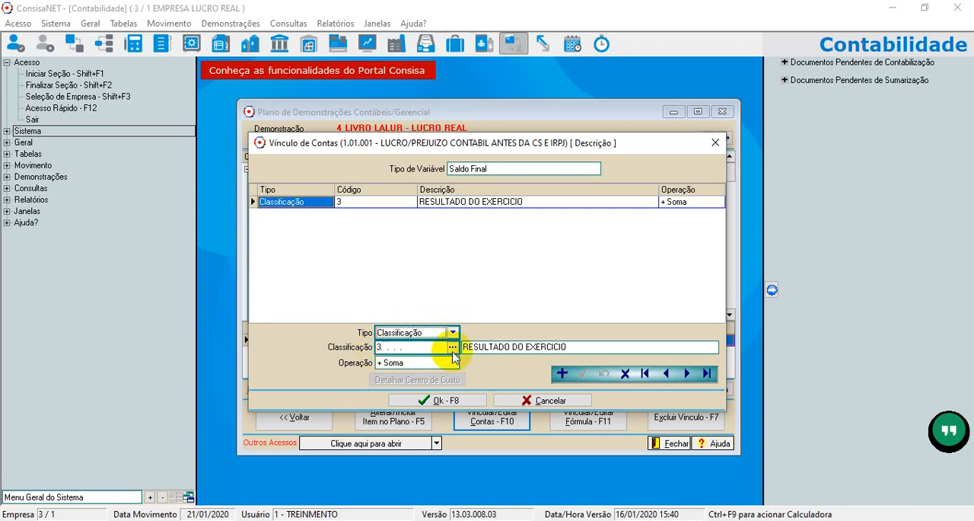
Look up the classification in the chart of accounts, collapse ATIVO, PASSIVO and RESULTADO DO EXERCICIO, and close the search without choosing another one.
click(454, 350)
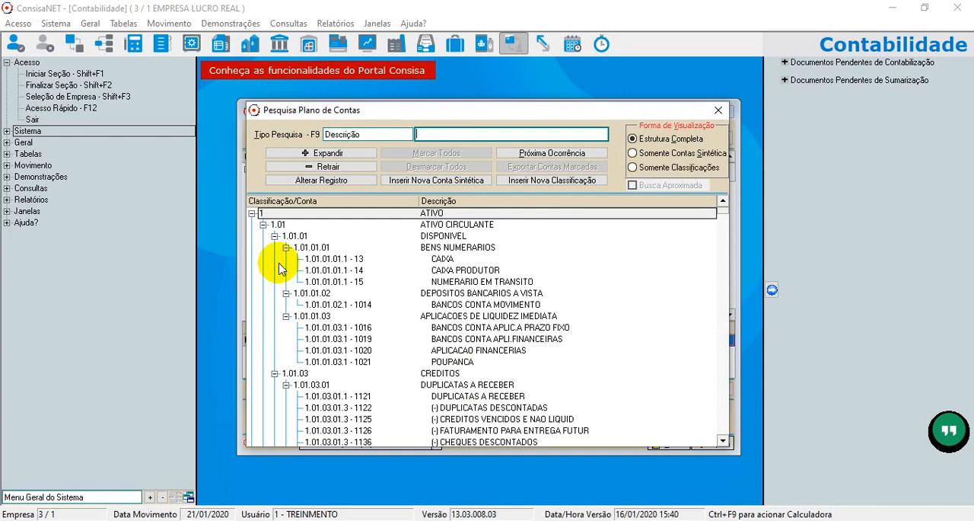
click(253, 214)
click(253, 224)
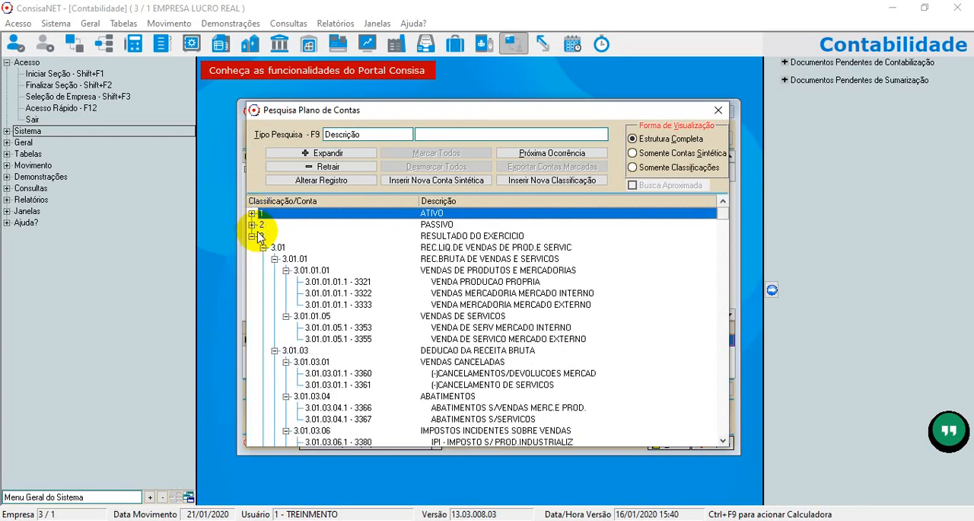
click(252, 236)
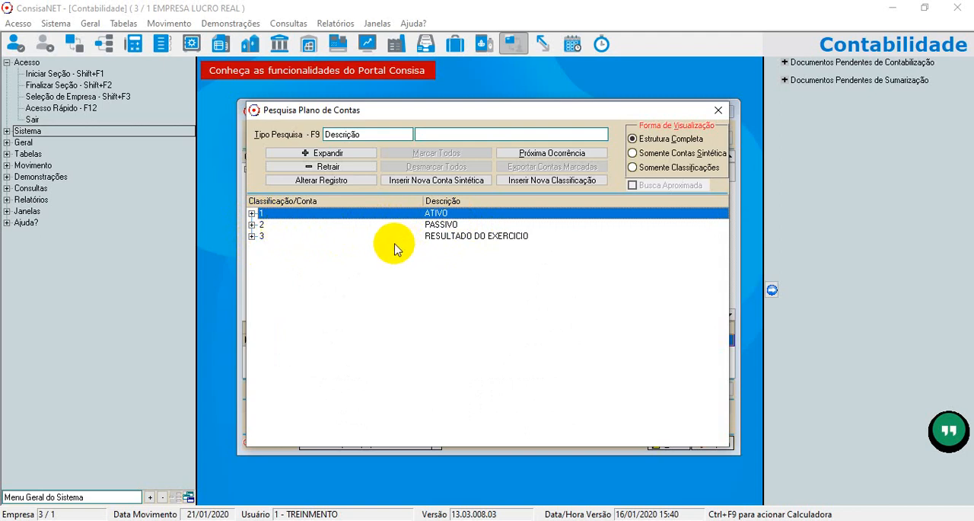
click(718, 114)
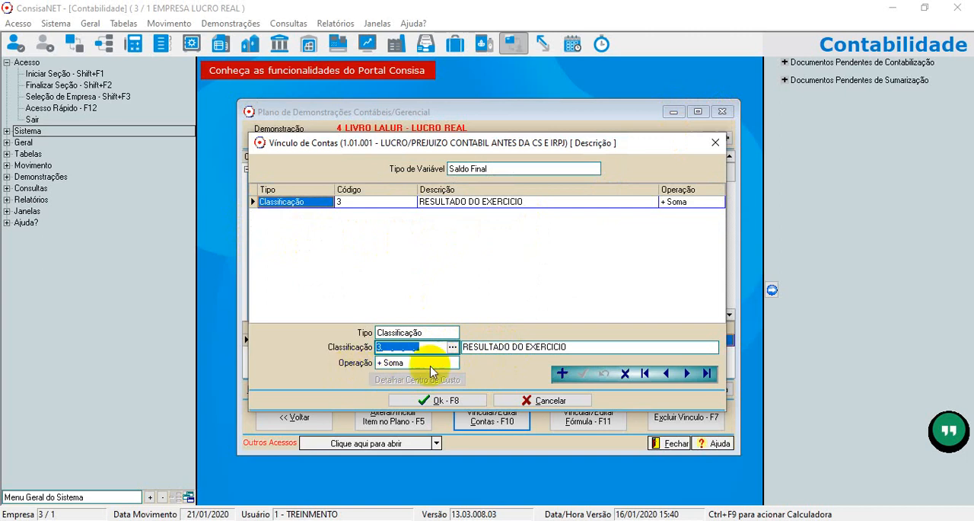
Review the Operação options, keep + Soma, and confirm the account link of item 1.01.001.
click(453, 364)
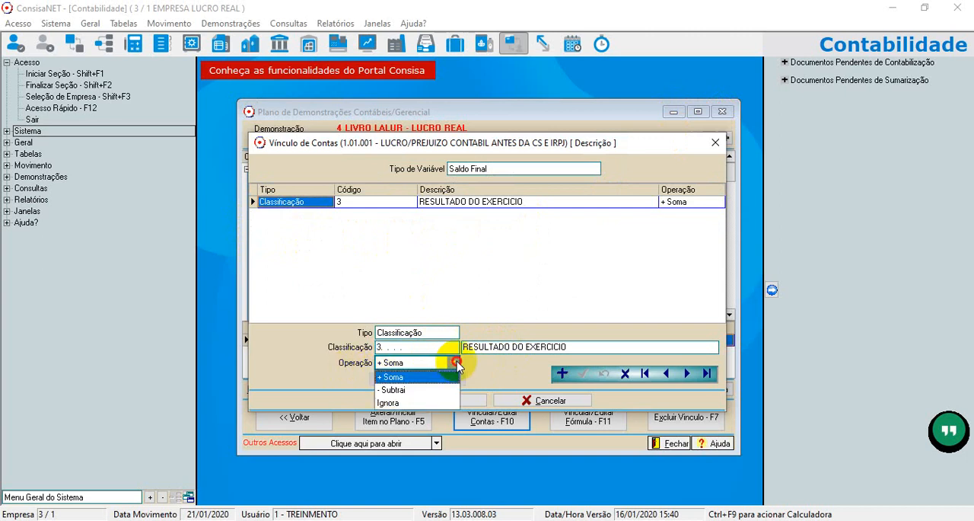
click(457, 365)
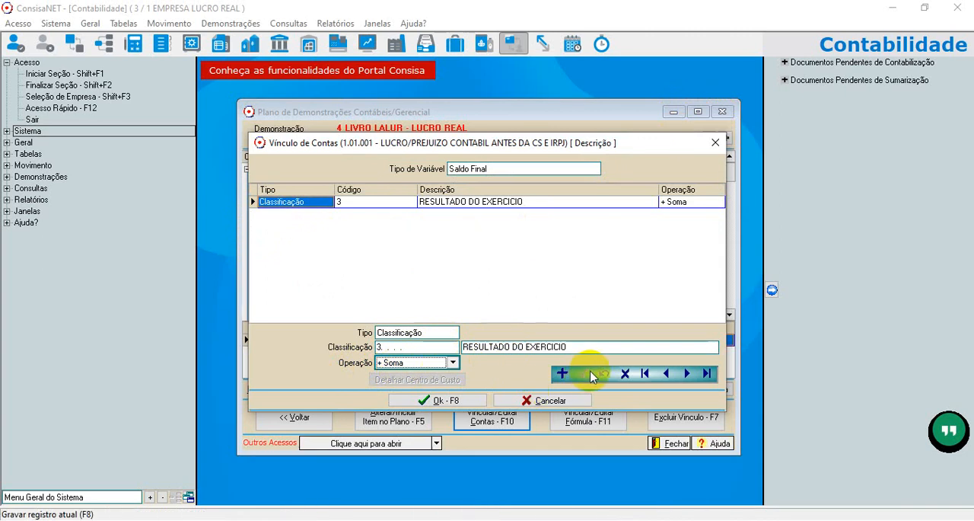
click(437, 400)
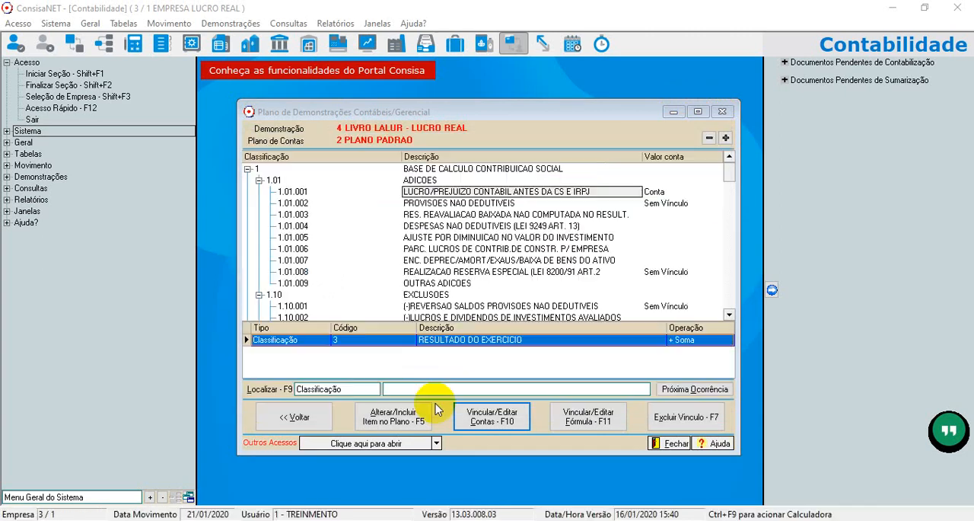
Collapse group 1 and open the maintenance form of item 2.01.001, RESULTADO CONTABIL ANTES DA PROVISAO DO IRPJ.
click(247, 169)
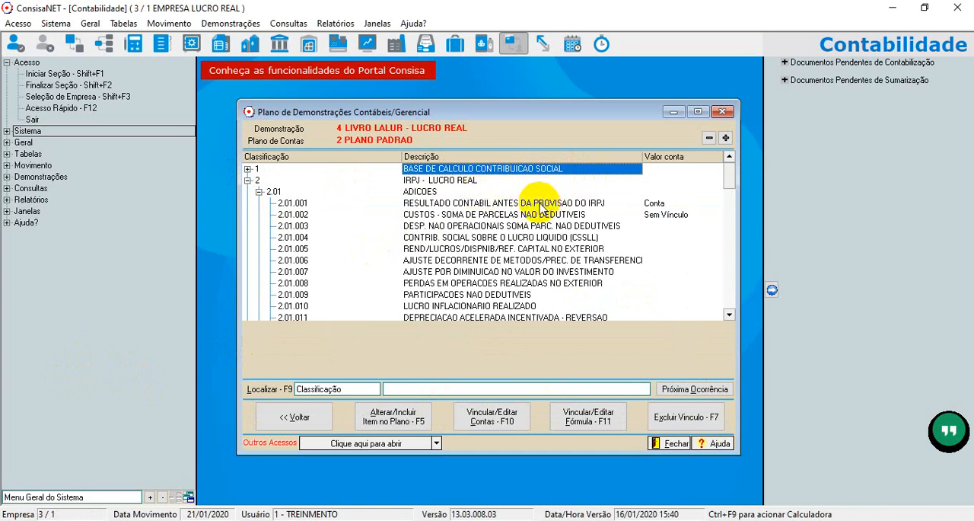
click(495, 204)
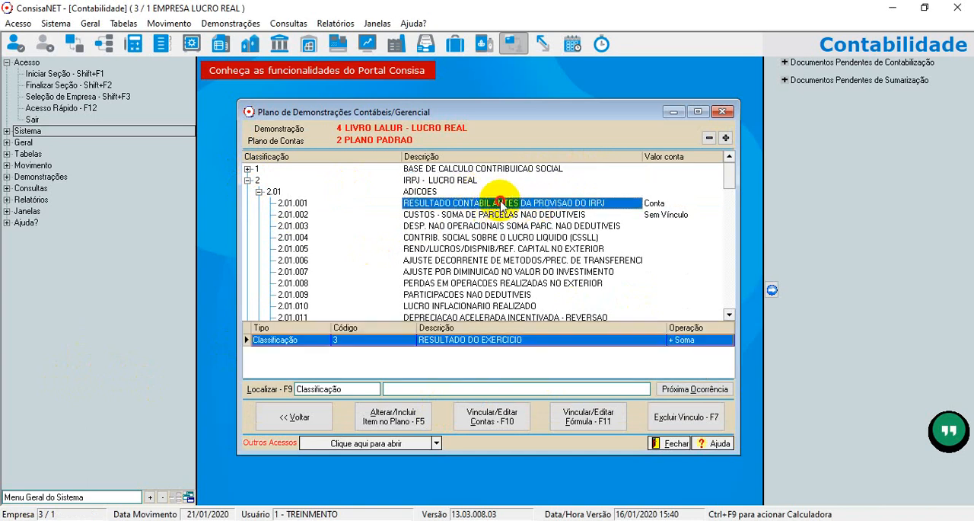
double_click(501, 204)
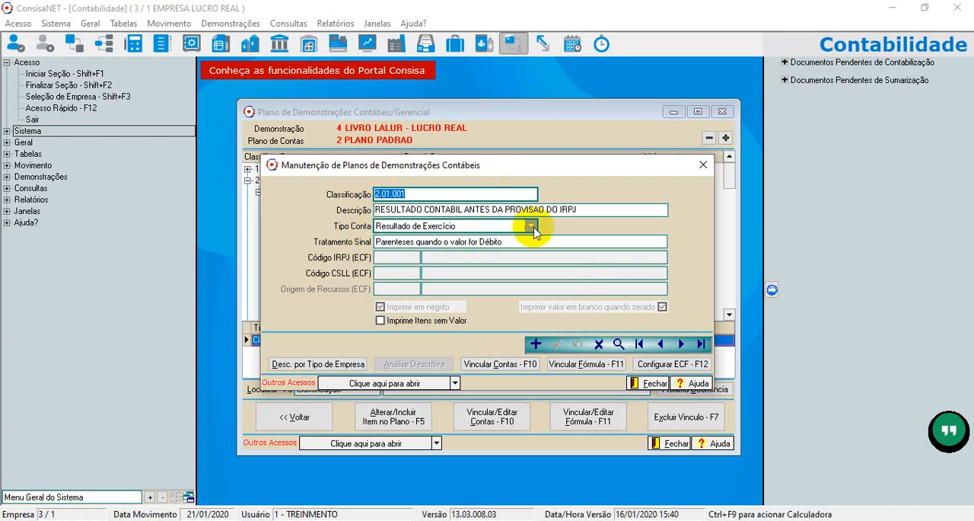
Review item 2.01.001's Tipo Conta and Tratamento Sinal options, keep Resultado de Exercício and Parenteses quando o valor for Débito, and close the form.
click(532, 227)
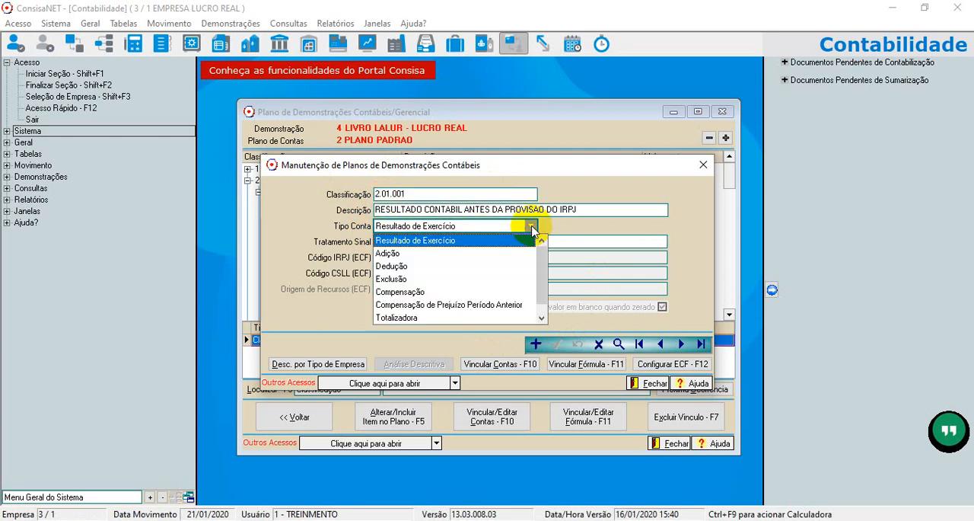
click(467, 242)
click(467, 242)
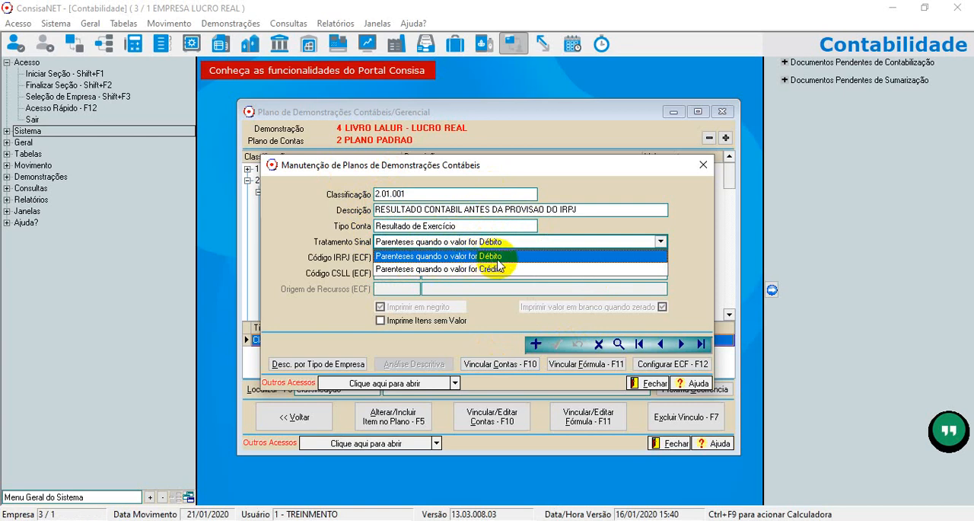
click(402, 256)
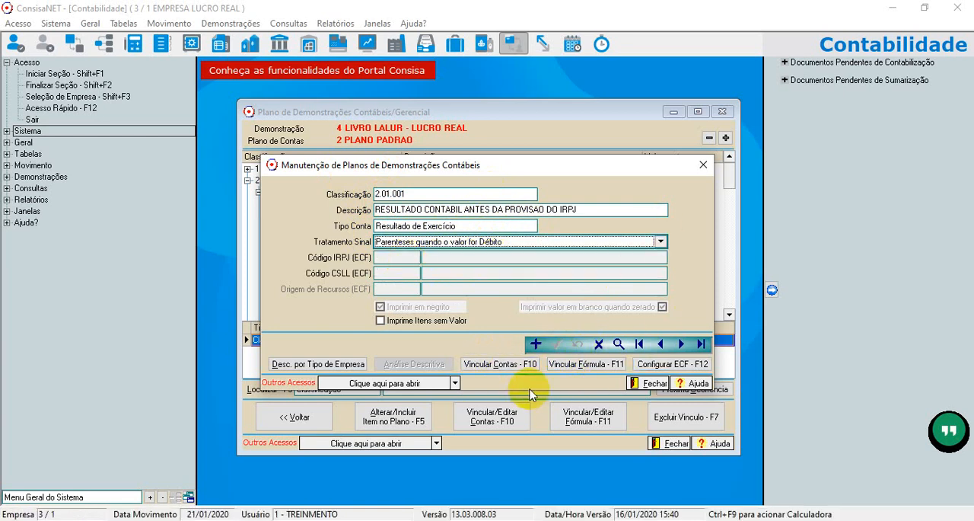
click(702, 166)
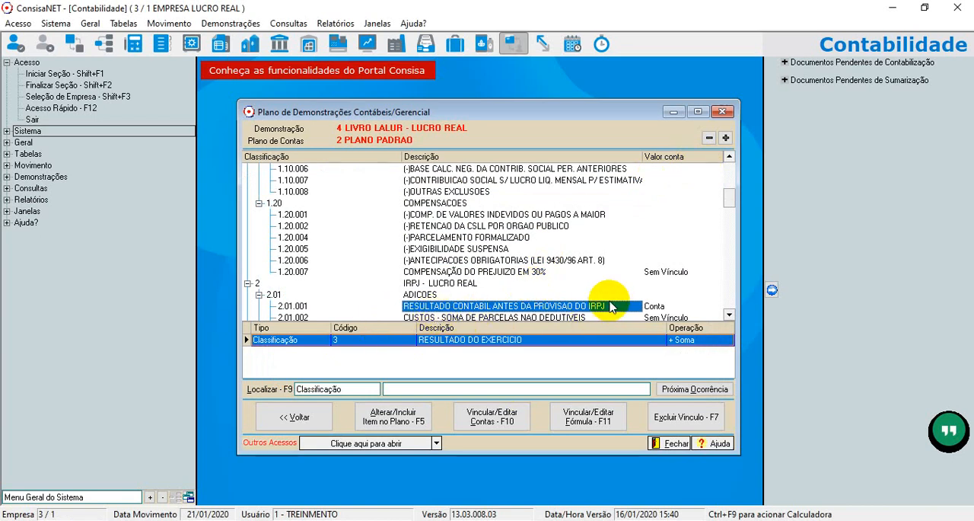
Open the account link of item 2.01.001, keep Classificação 3 with operation + Soma, and confirm it.
click(492, 418)
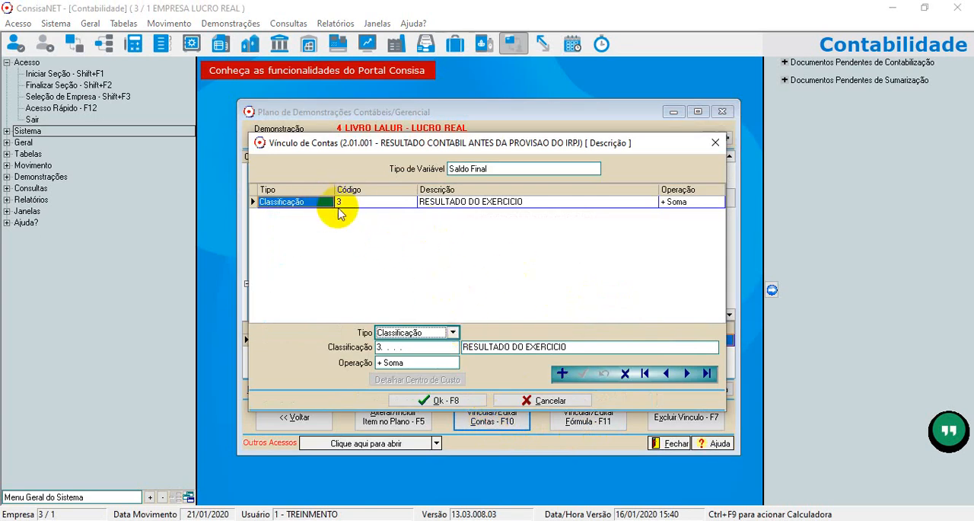
click(453, 335)
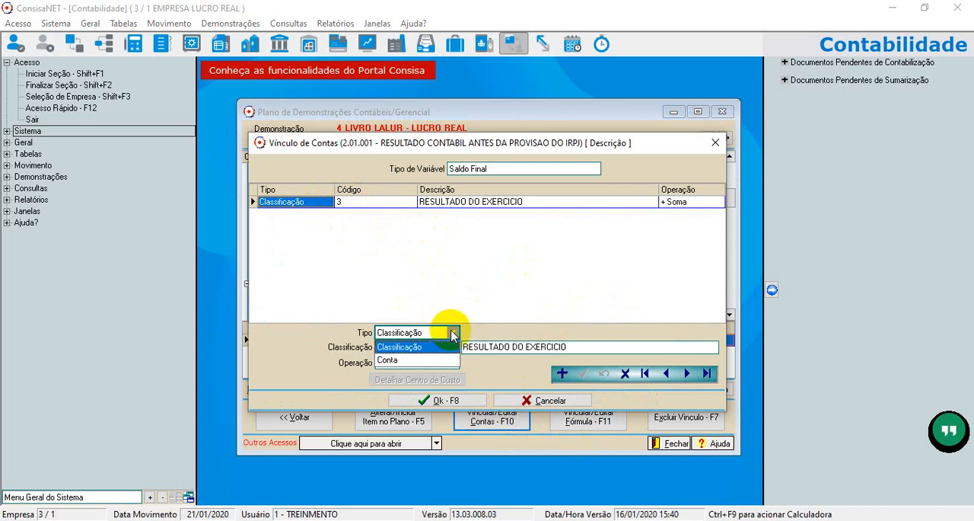
click(451, 333)
click(421, 348)
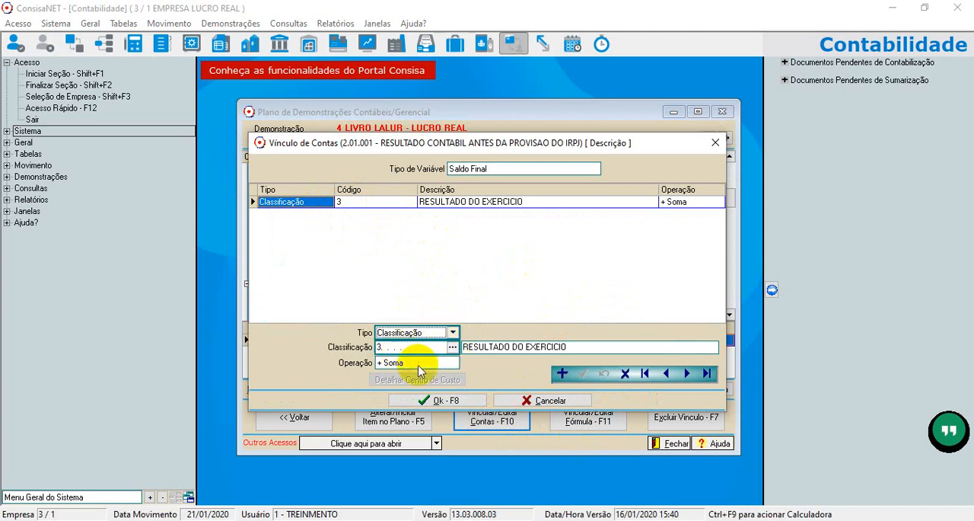
click(394, 363)
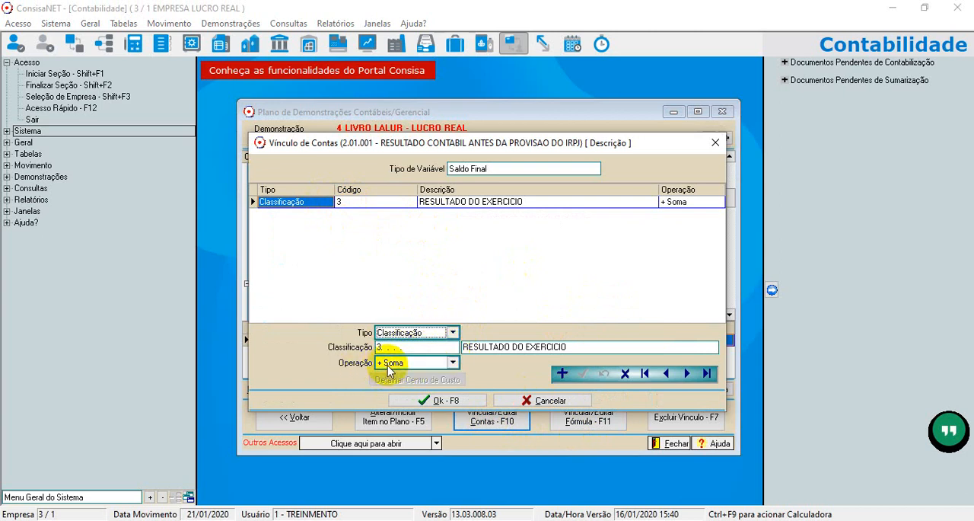
click(449, 399)
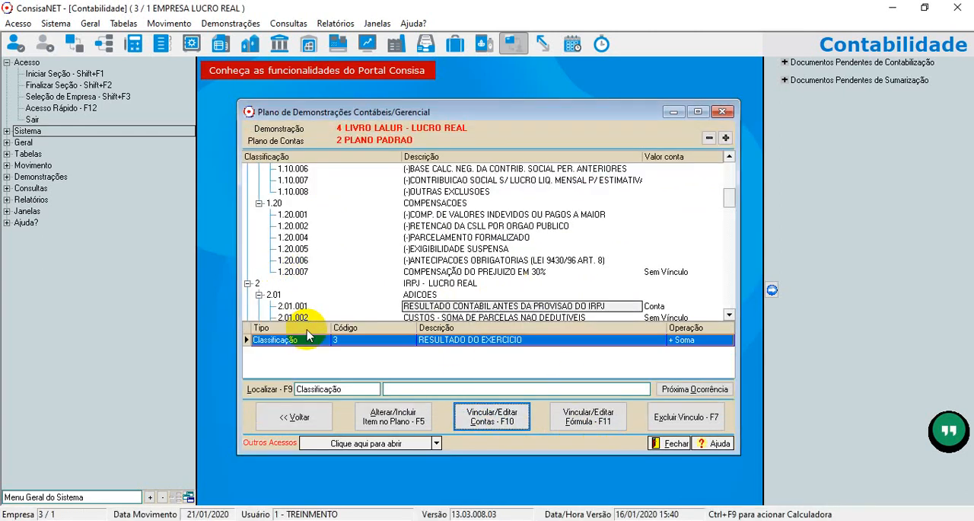
Collapse groups 1 and 2 of the LALUR plan and view the items under PARTE "B" DO LALUR.
click(553, 304)
scroll(630, 266, down, 3)
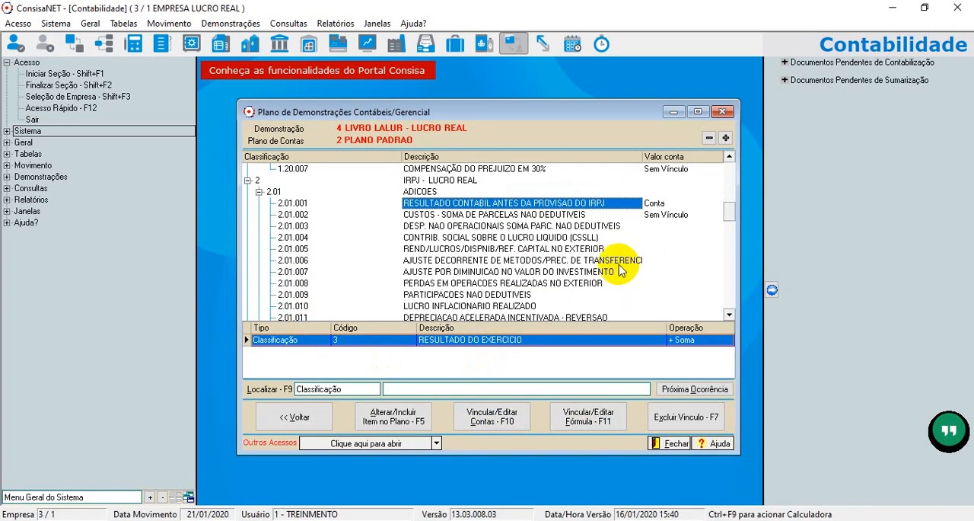
scroll(335, 257, up, 3)
scroll(334, 258, up, 5)
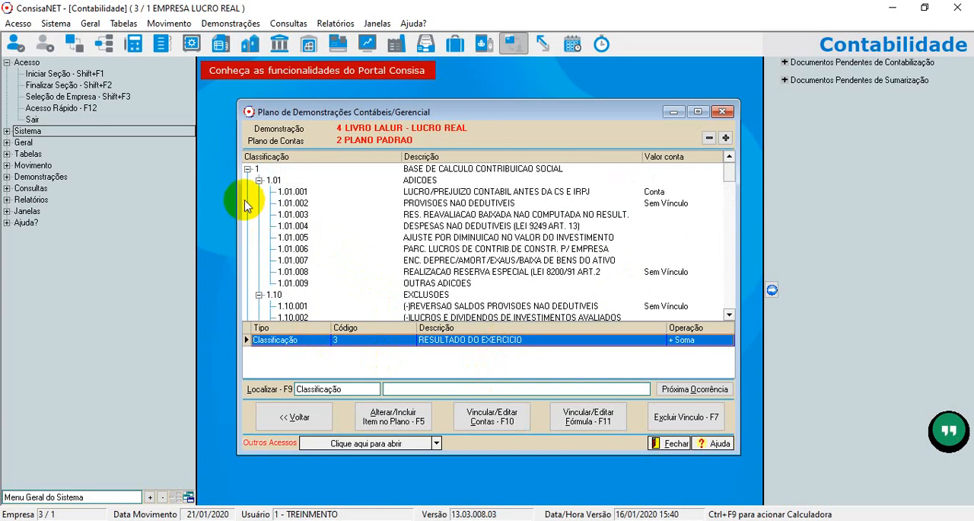
click(247, 169)
click(248, 181)
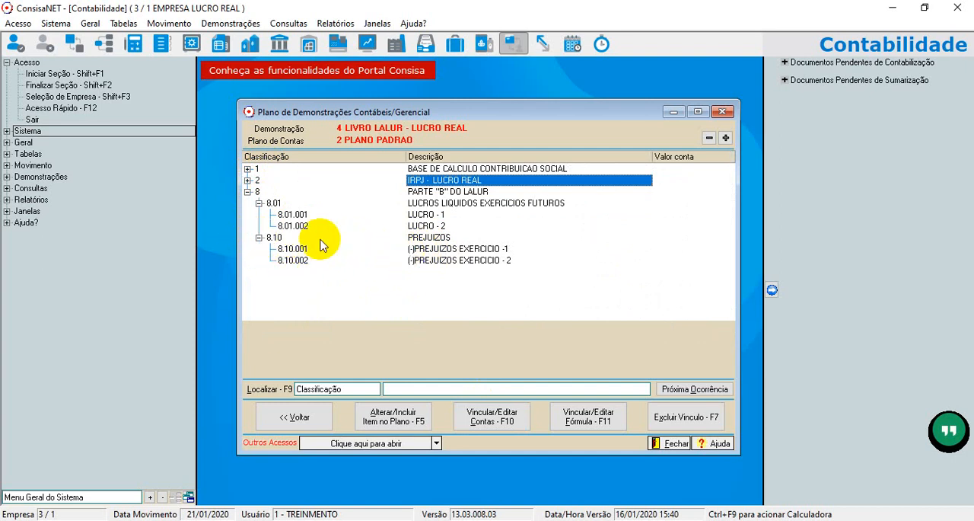
Check the maintenance form and the account link of item 8.10.001, (-)PREJUIZOS EXERCICIO -1, closing both without changes.
double_click(434, 250)
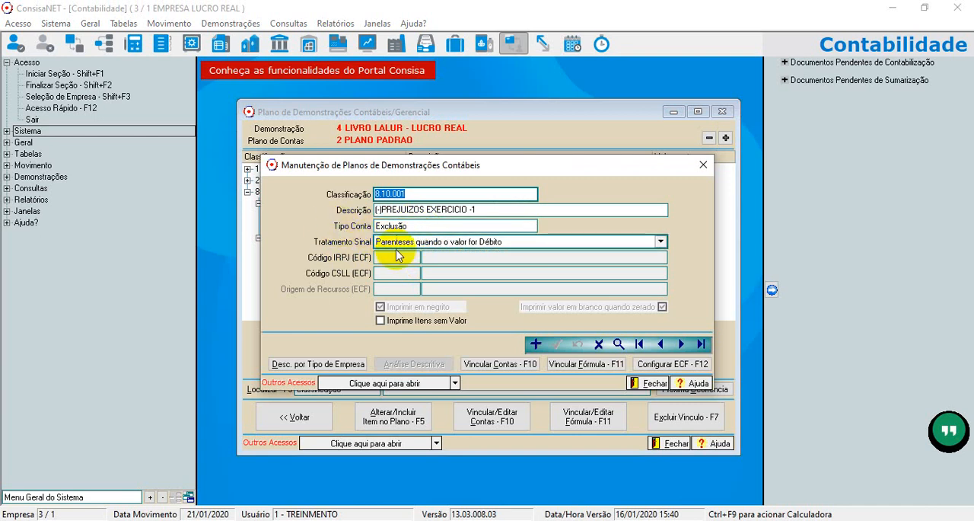
click(703, 164)
click(498, 418)
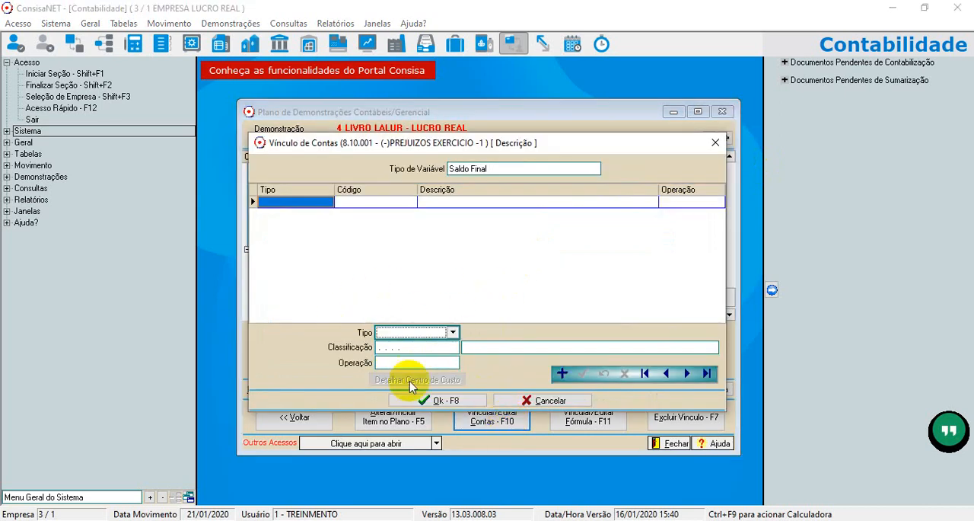
click(715, 142)
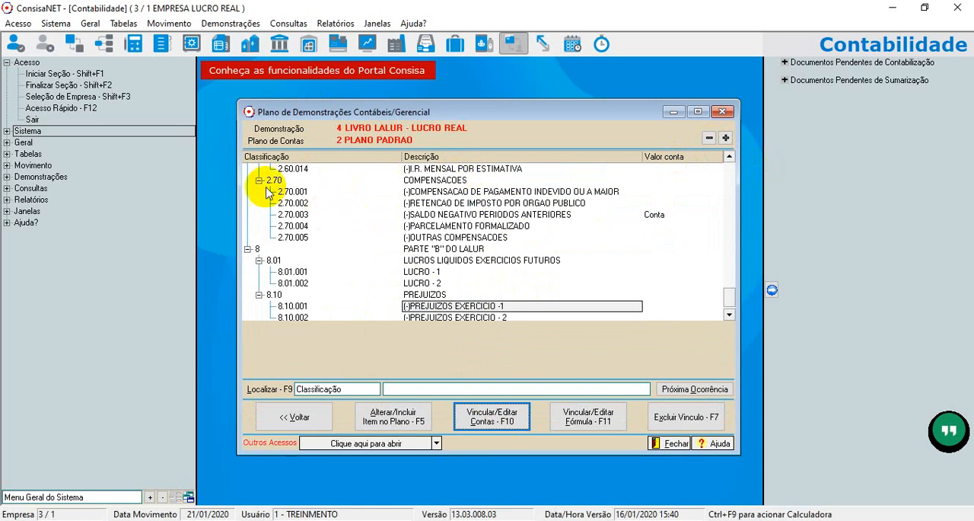
Collapse groups 2 and 8 of the LALUR plan and close the demonstration plan window.
scroll(273, 232, up, 15)
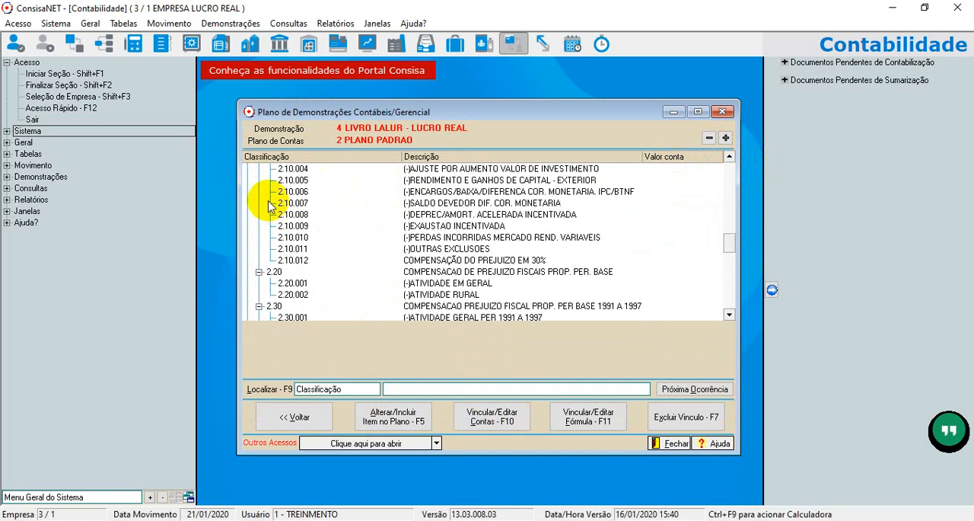
scroll(262, 199, up, 10)
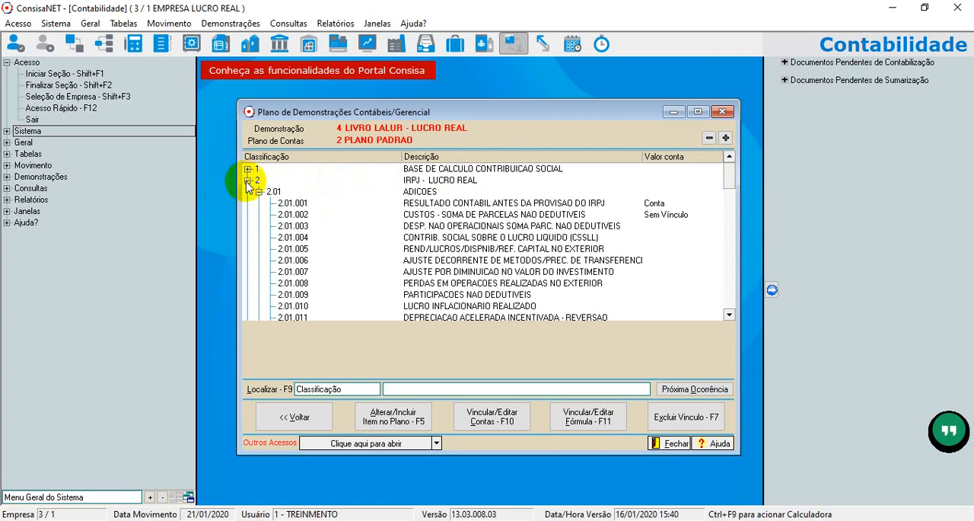
click(247, 181)
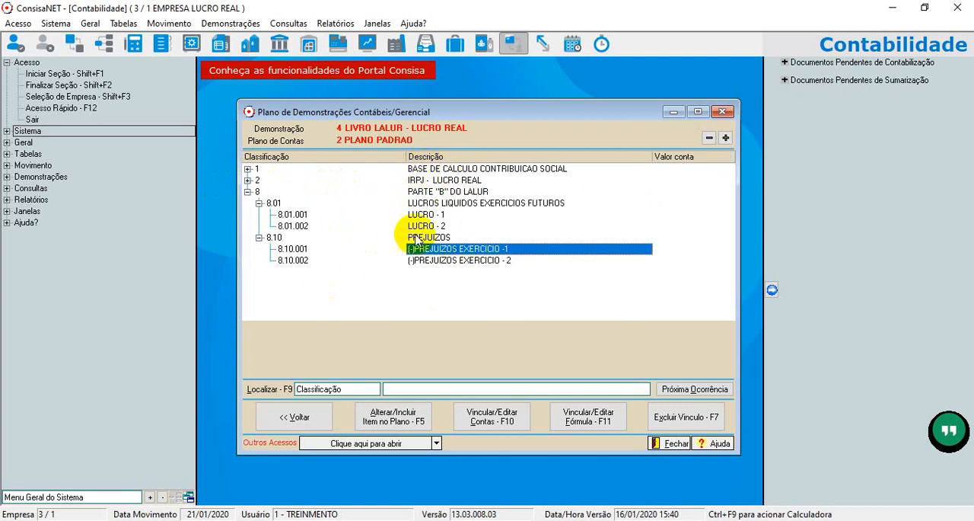
click(247, 192)
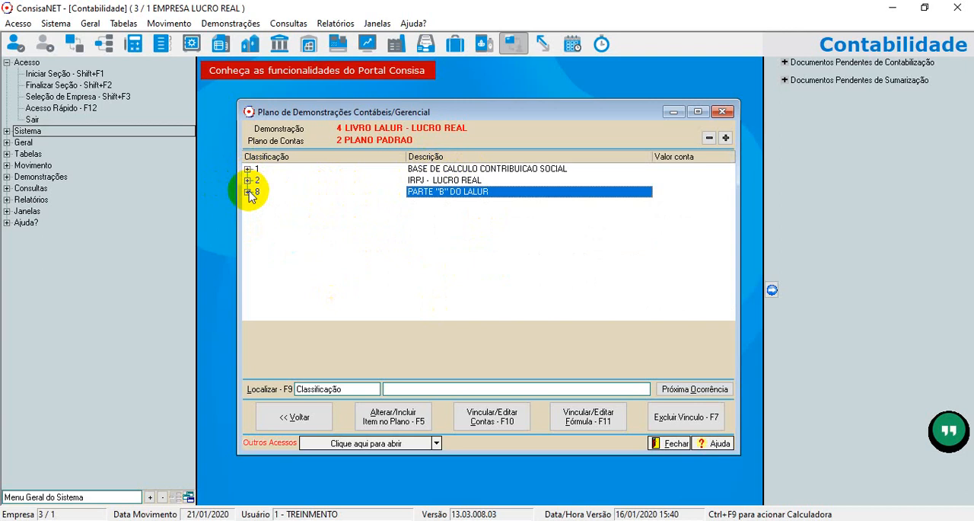
click(674, 446)
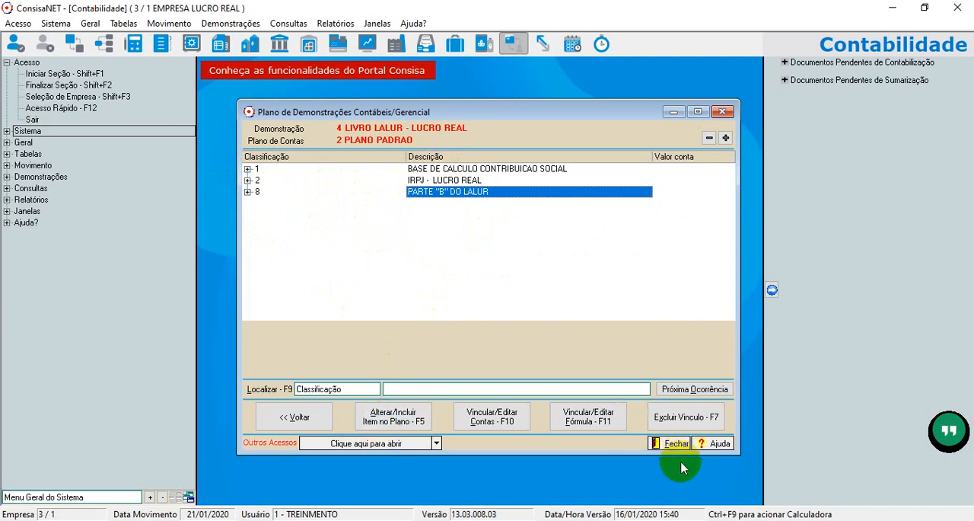
click(672, 451)
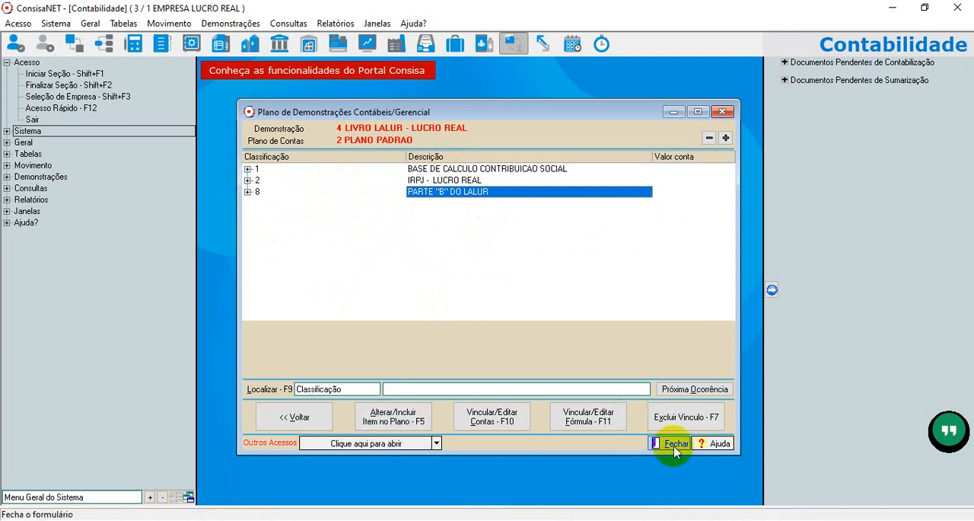
click(723, 112)
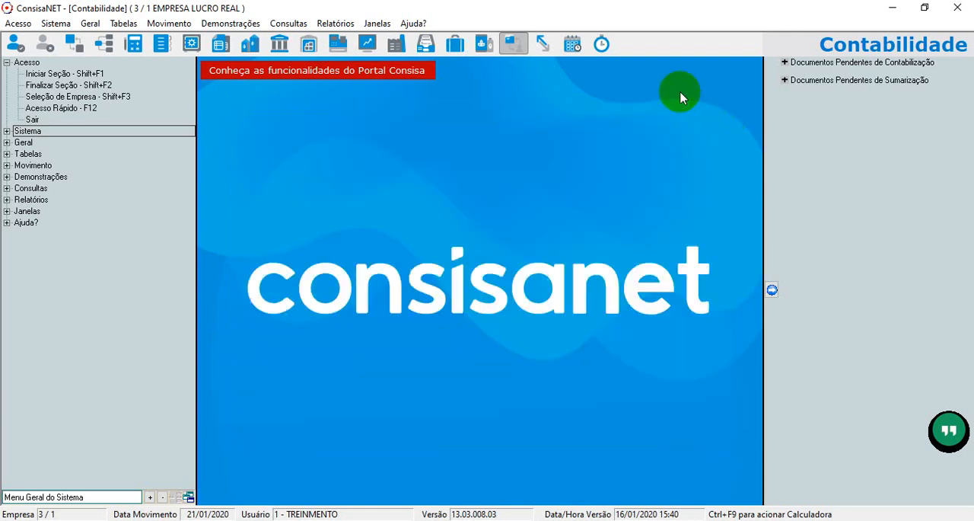
Generate an on-screen Balancete de Verificação from Janeiro to 31/03/2019 with the Trimestral period.
click(326, 24)
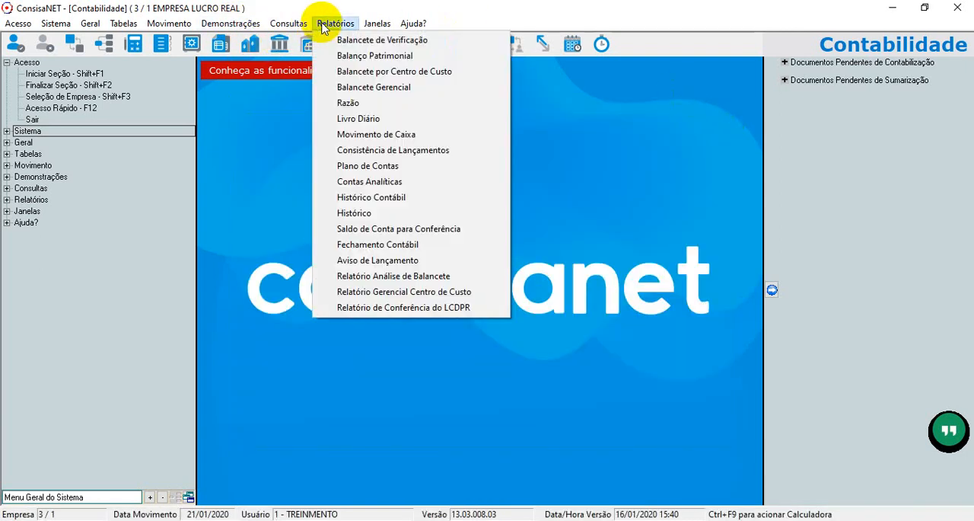
click(455, 40)
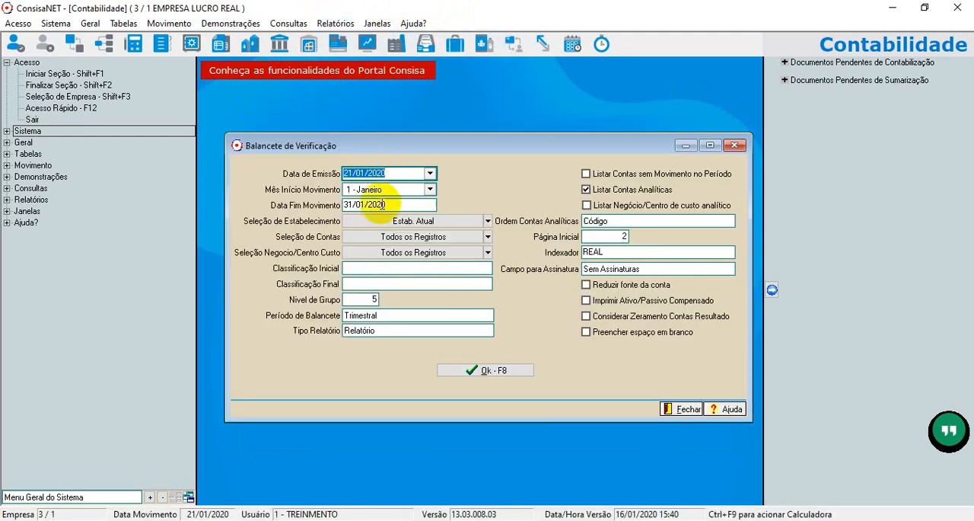
click(384, 205)
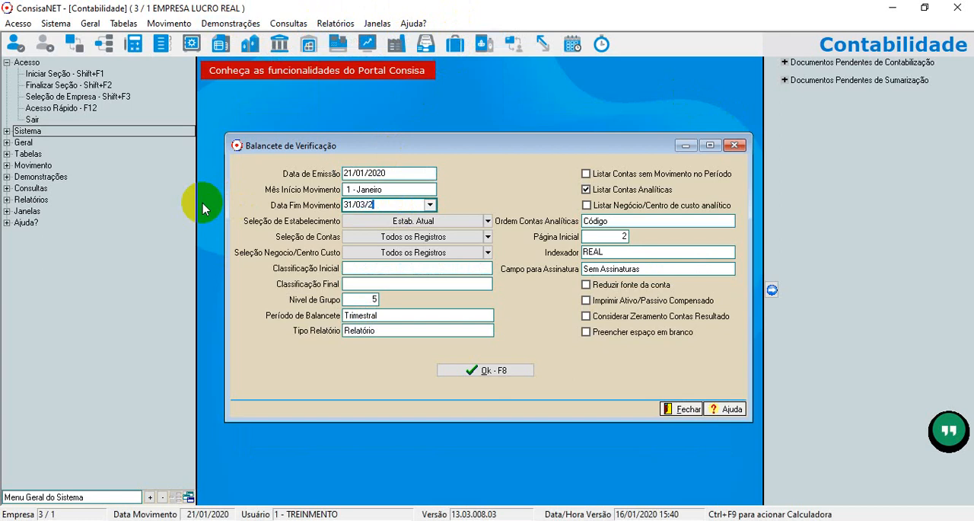
key(Tab)
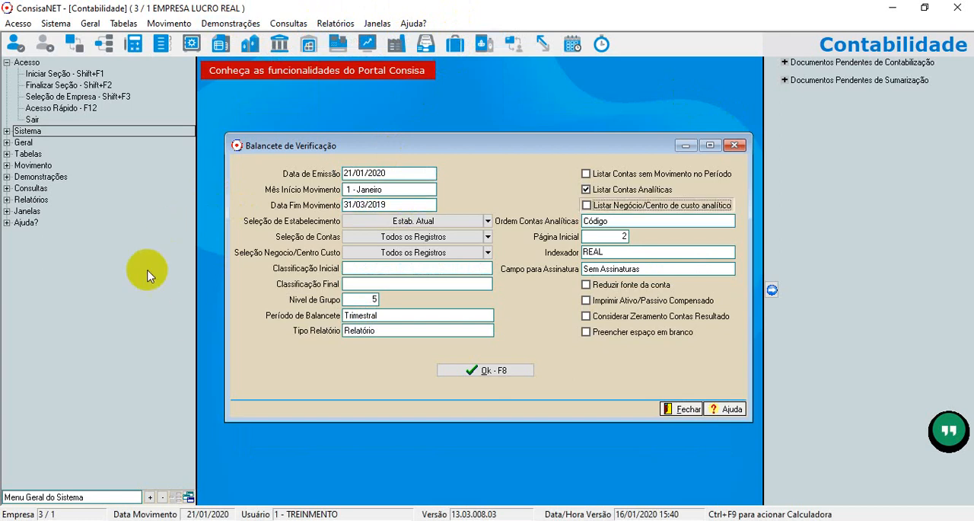
click(365, 315)
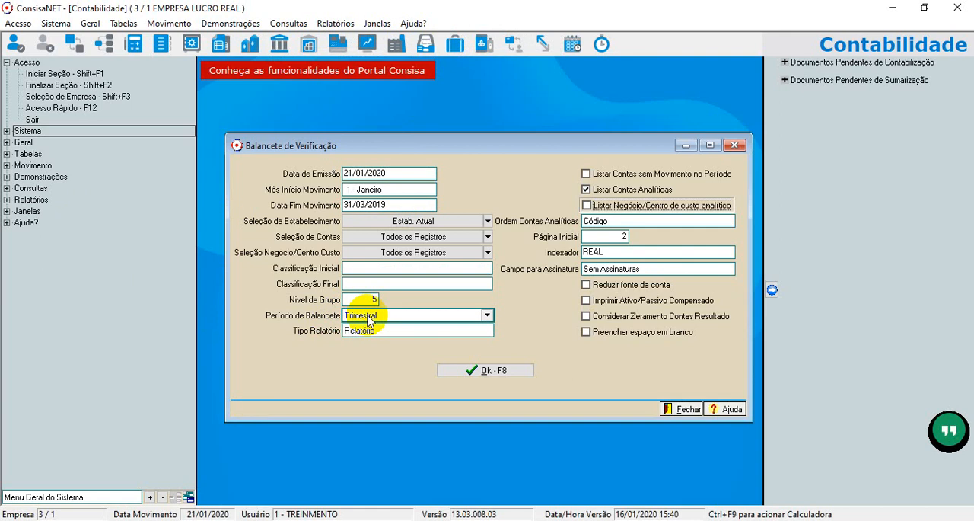
click(375, 355)
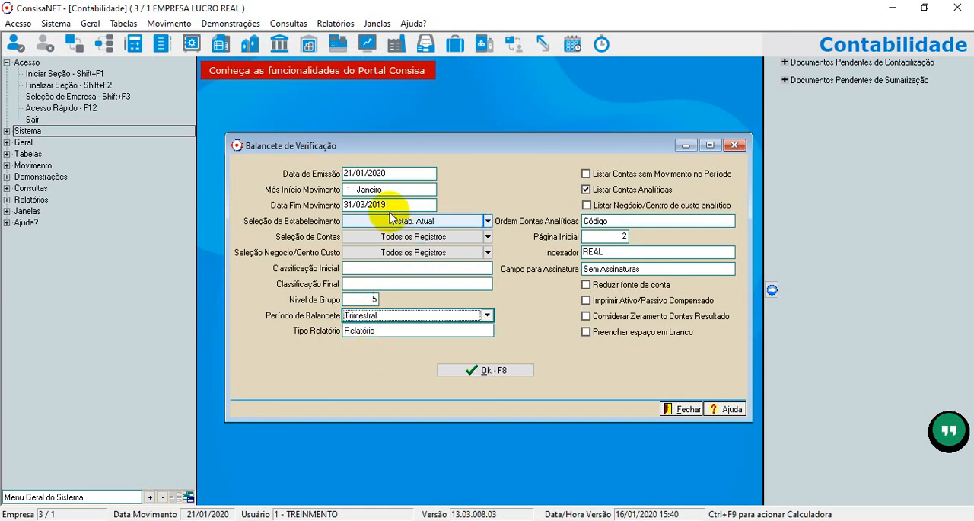
click(506, 371)
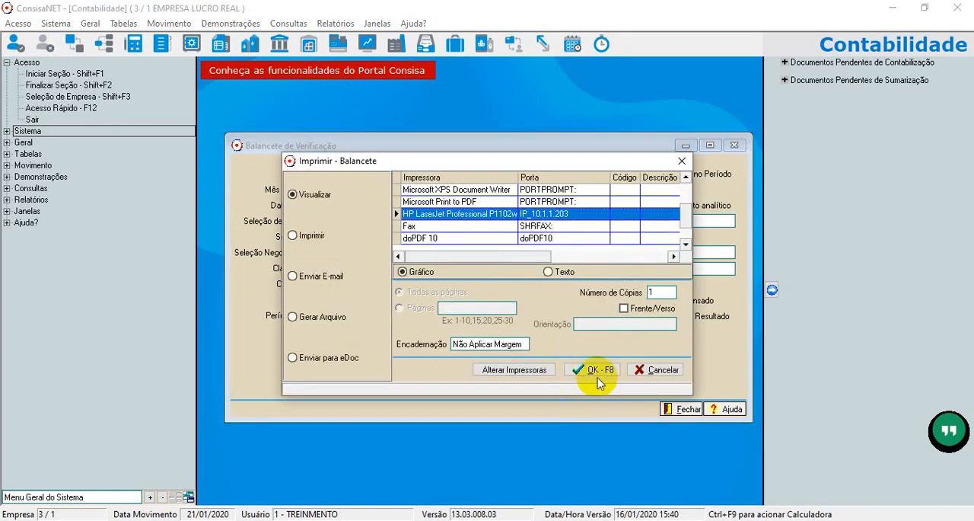
click(597, 373)
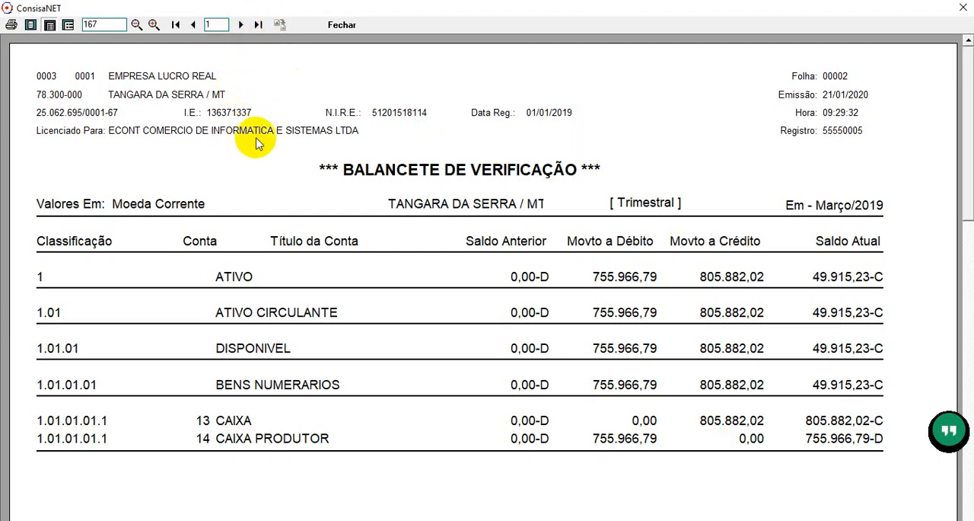
Examine the RESULTADO DO EXERCICIO balances on page 2 of the trial balance, and close the preview and report form.
click(257, 25)
click(193, 26)
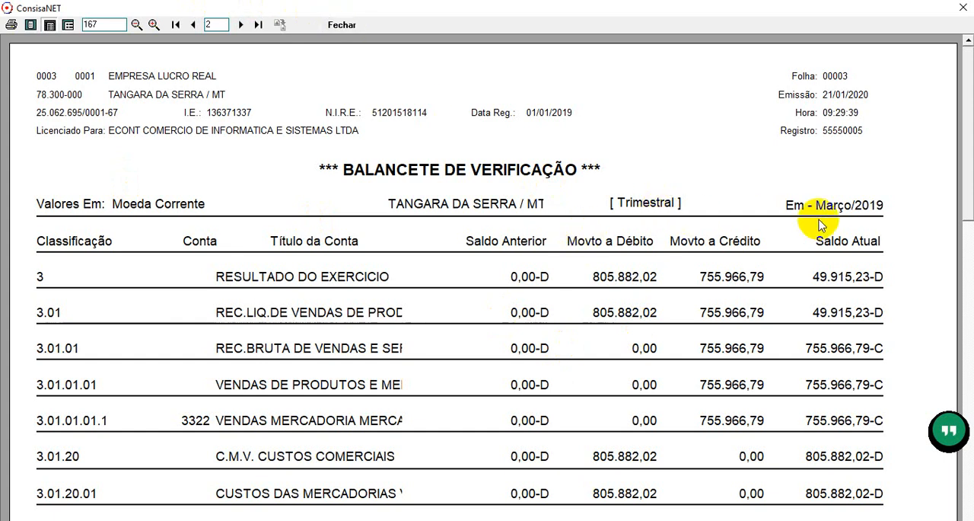
click(340, 25)
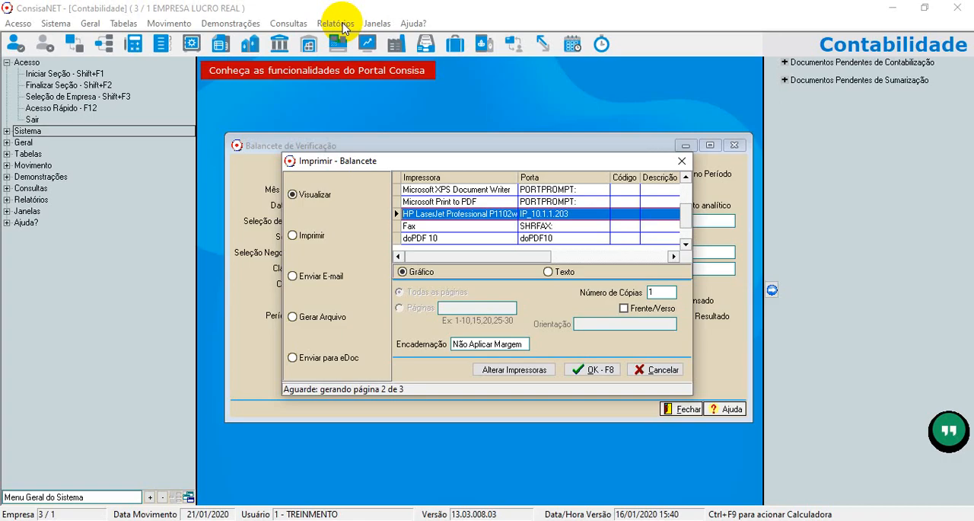
click(742, 149)
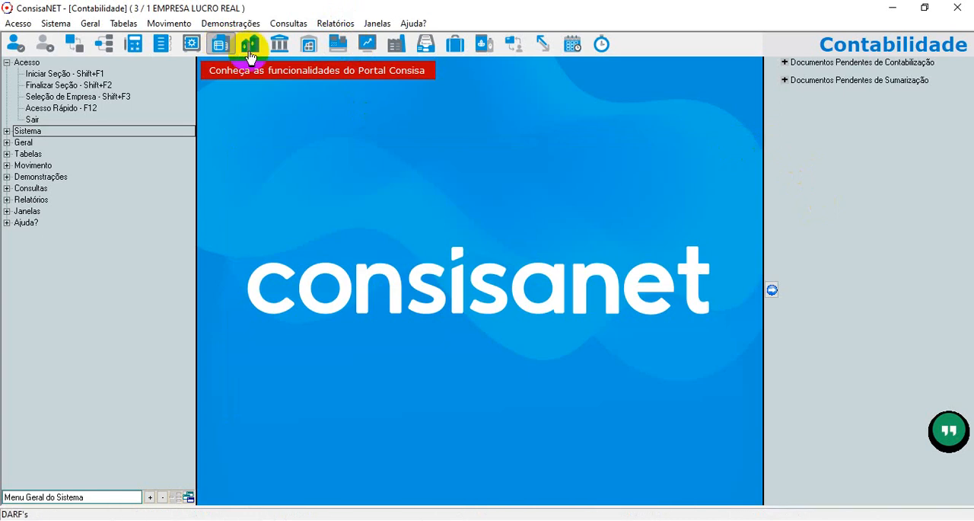
Open Lalur - Apuração/Impressão, set the reference period to 03 - Março 2019 for Apuração do Lalur, and advance to the period list.
click(226, 24)
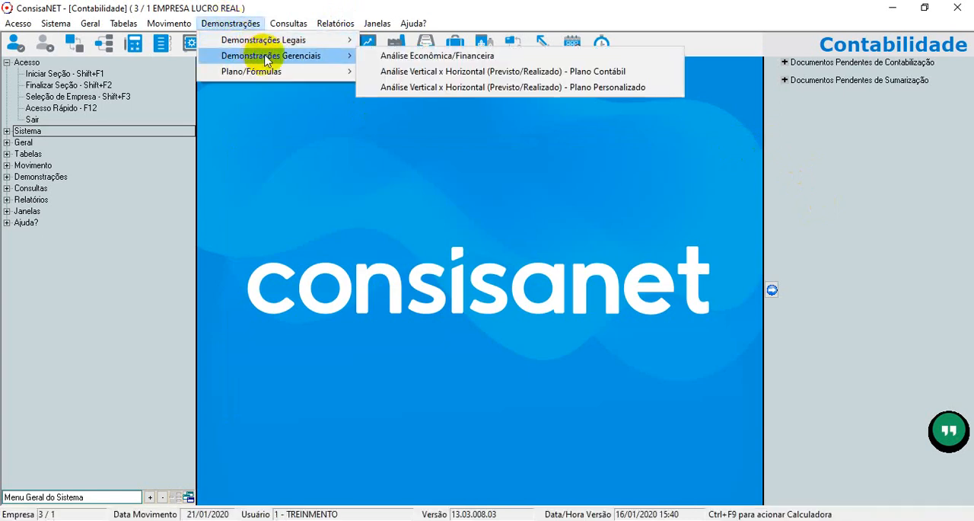
mouse_move(268, 47)
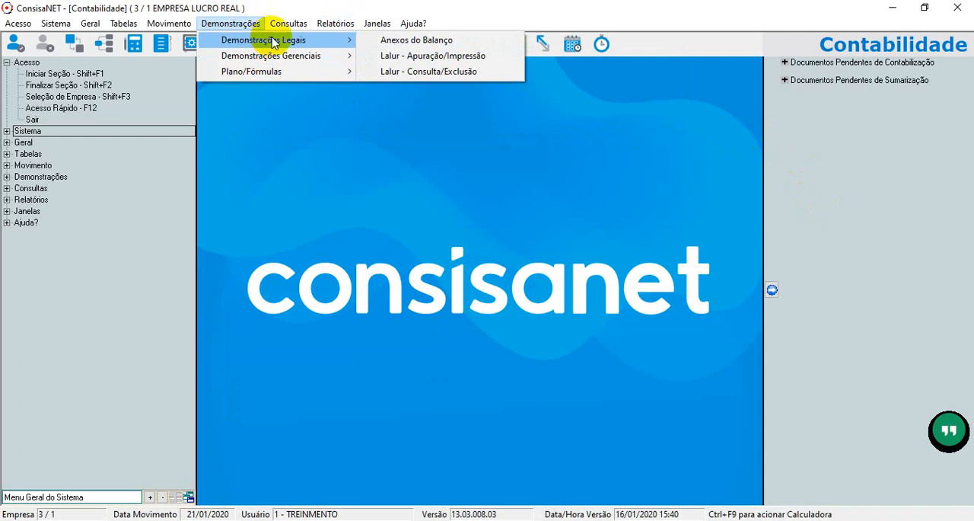
click(464, 56)
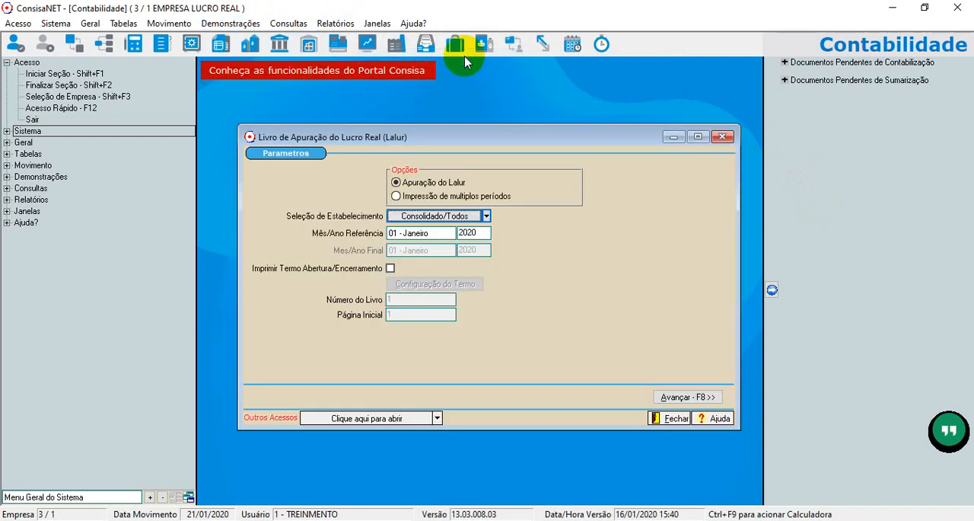
click(449, 233)
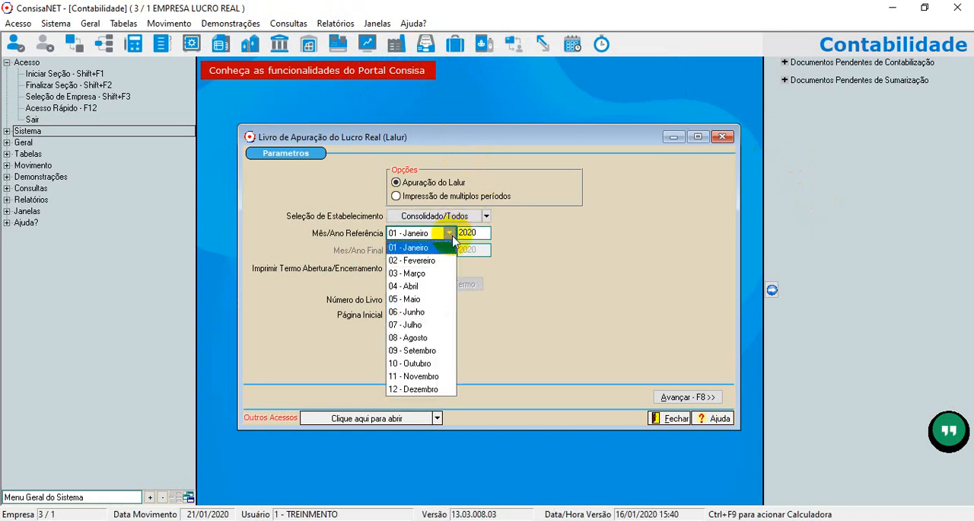
click(427, 272)
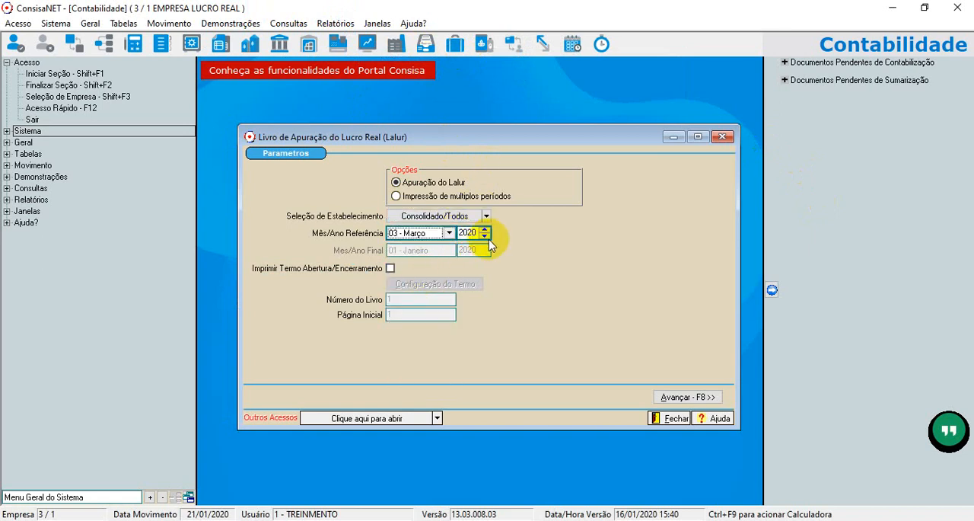
click(487, 236)
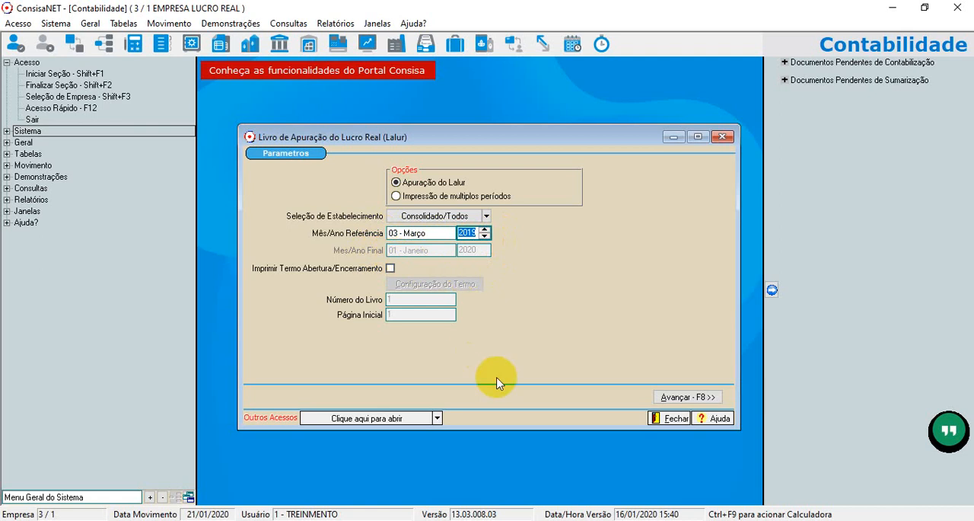
click(694, 399)
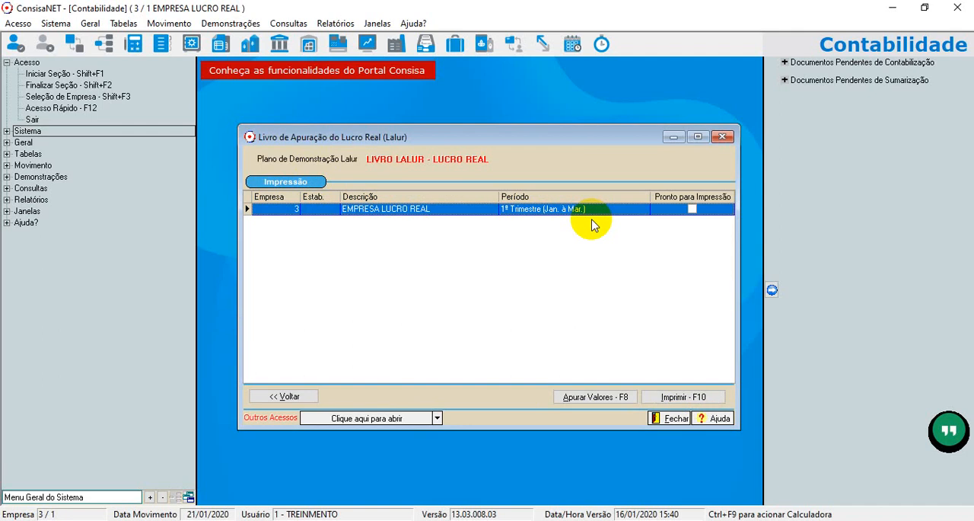
Calculate the LALUR values for 1º Trimestre (Jan. à Mar.) and acknowledge the notice.
click(691, 209)
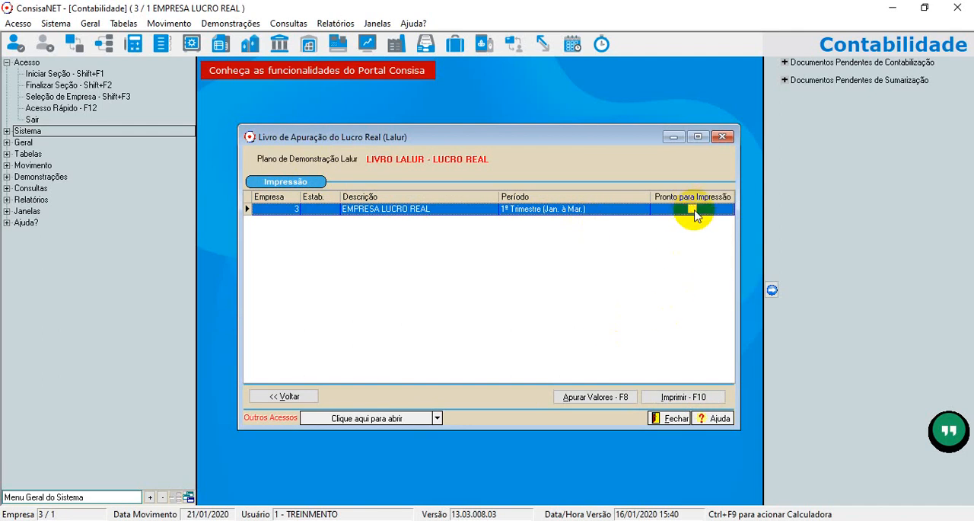
click(596, 397)
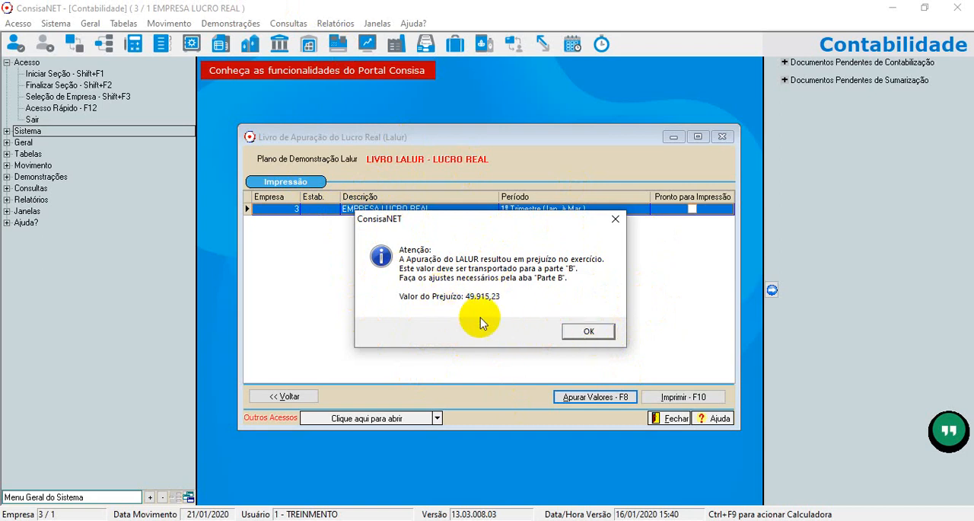
click(588, 333)
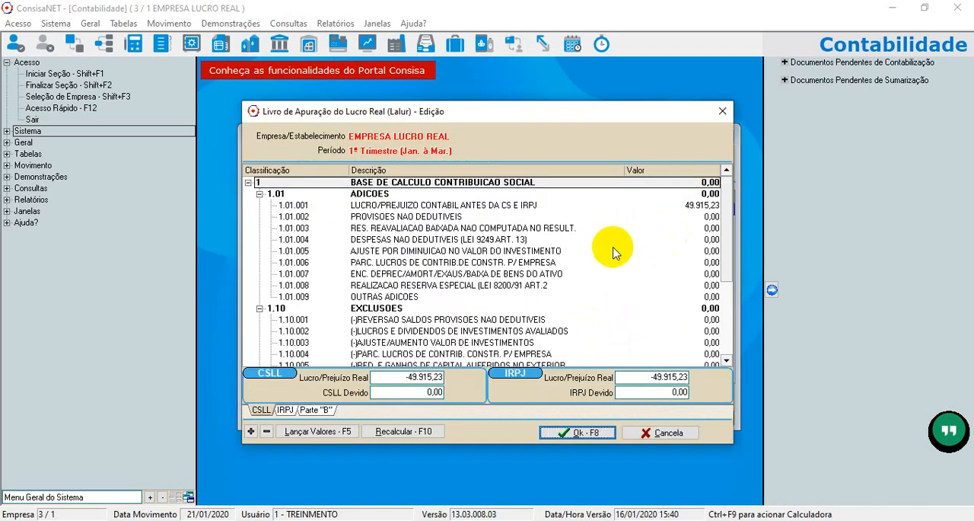
Check the calculated values of item 1.01.001 under CSLL and item 2.01.001 under IRPJ.
click(384, 205)
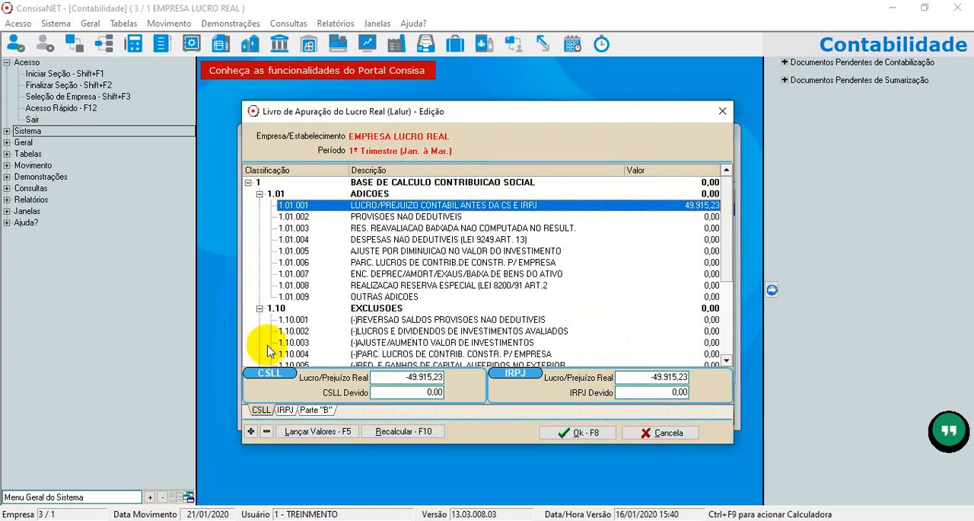
click(285, 409)
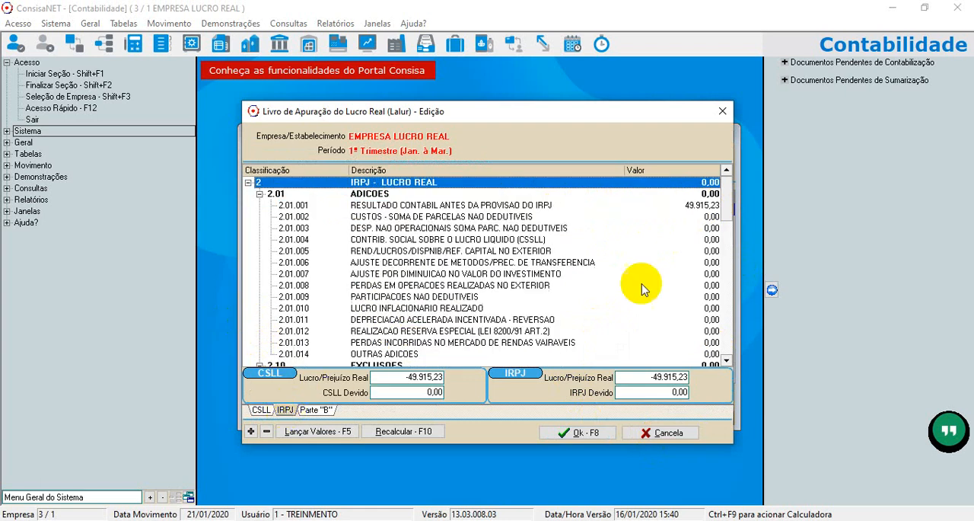
click(691, 206)
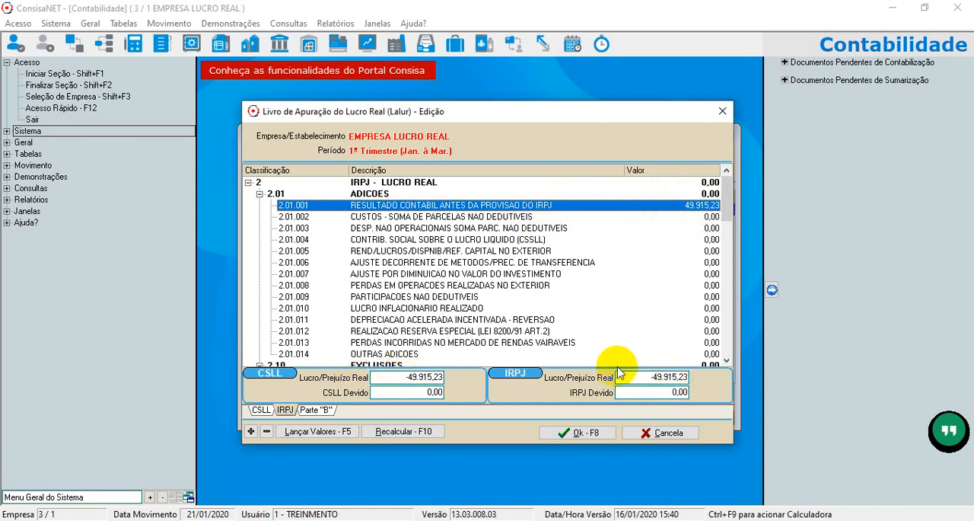
Review the Lucro/Prejuízo Real and tax due amounts for both CSLL and IRPJ.
click(394, 383)
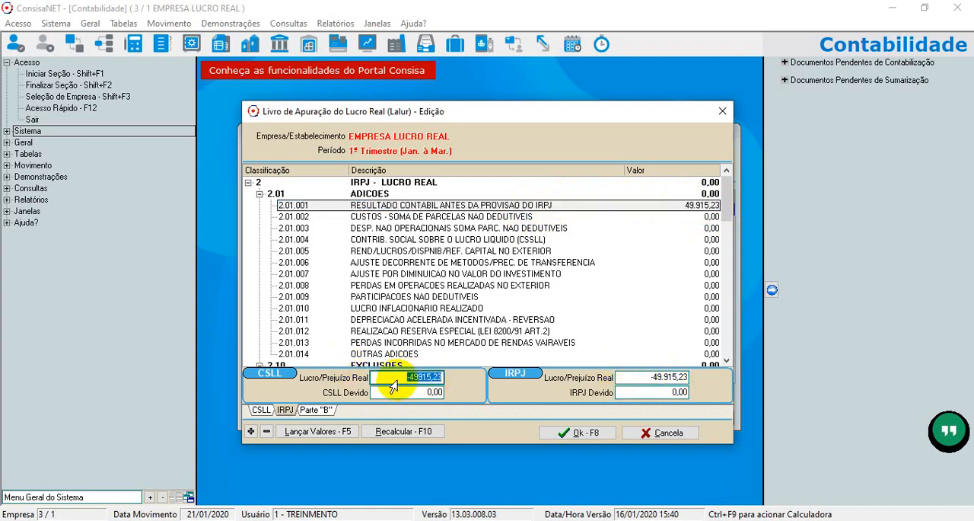
click(629, 381)
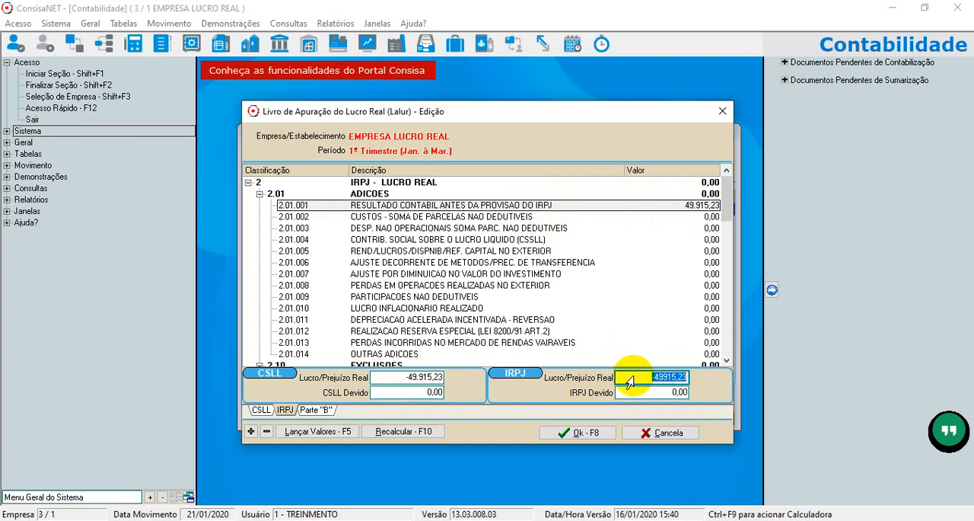
click(417, 392)
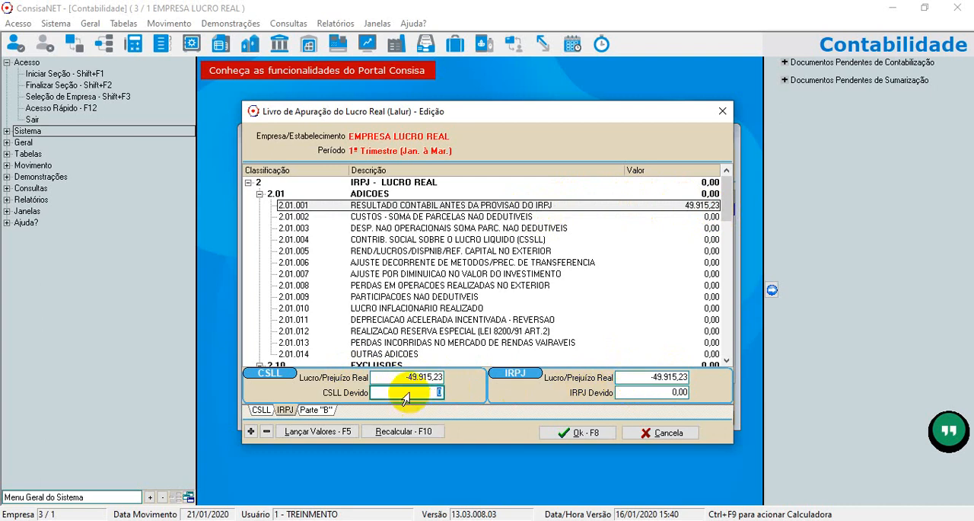
click(652, 394)
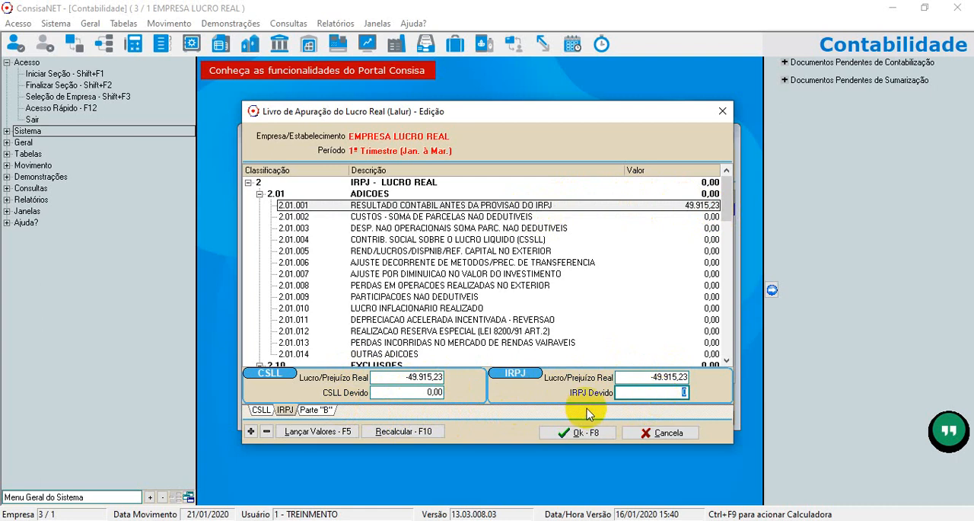
Add a Parte "B" posting to 8.10.001 (-)PREJUIZOS EXERCICIO -1 with value 49.915,23 and type A Compensar.
click(320, 412)
click(419, 240)
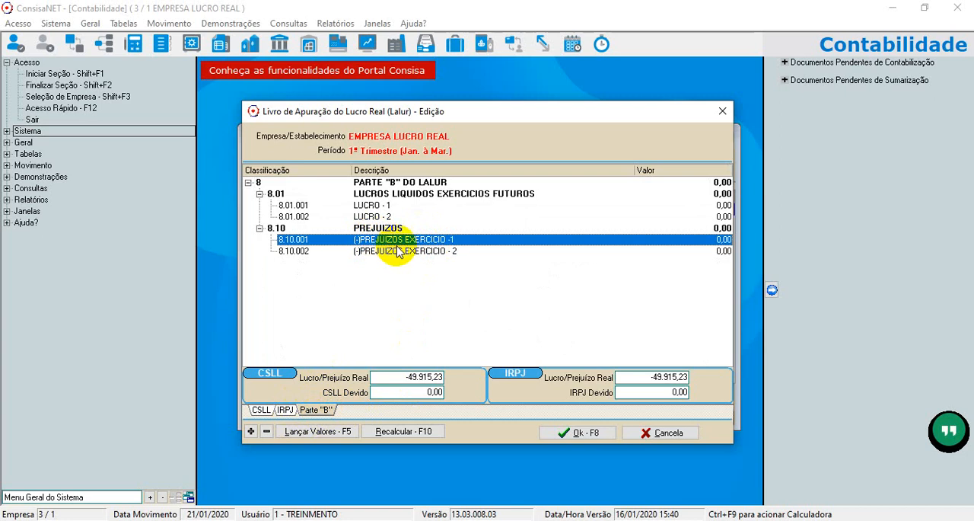
double_click(453, 240)
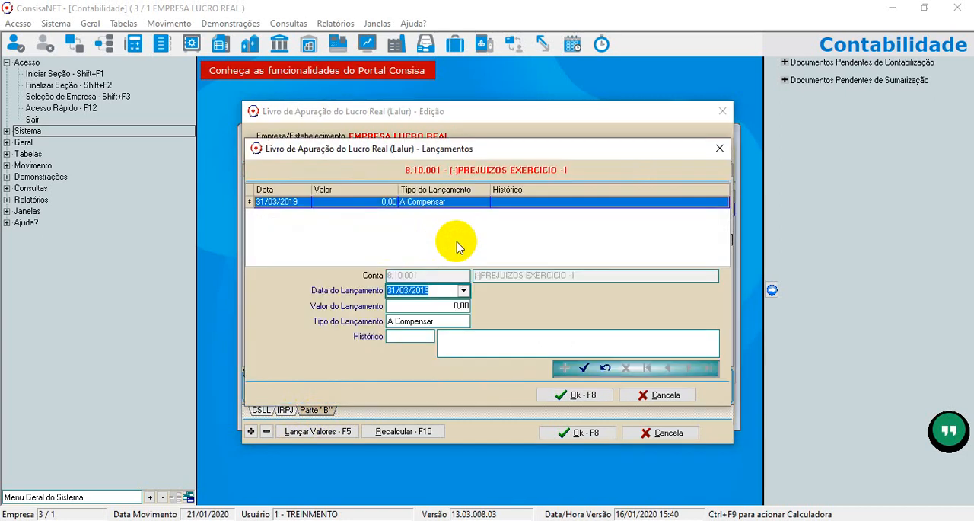
click(409, 304)
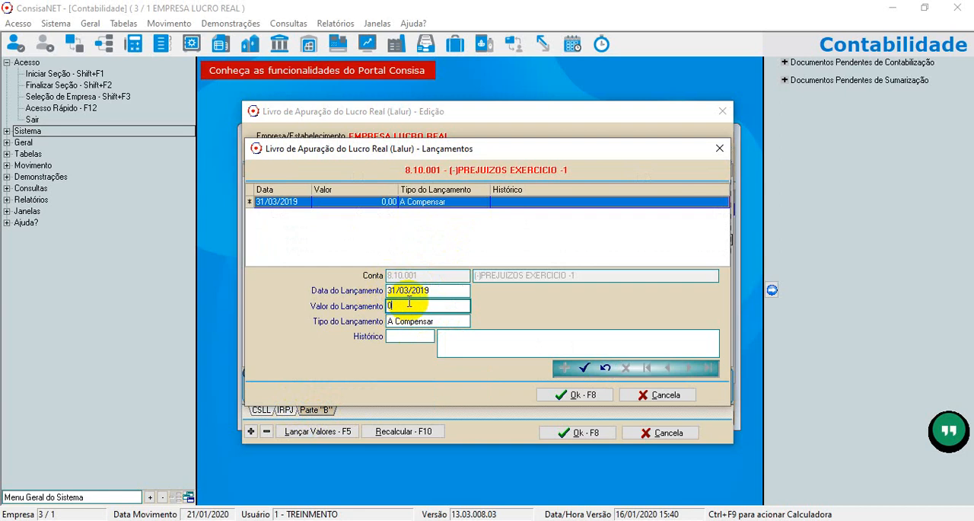
click(435, 290)
click(398, 305)
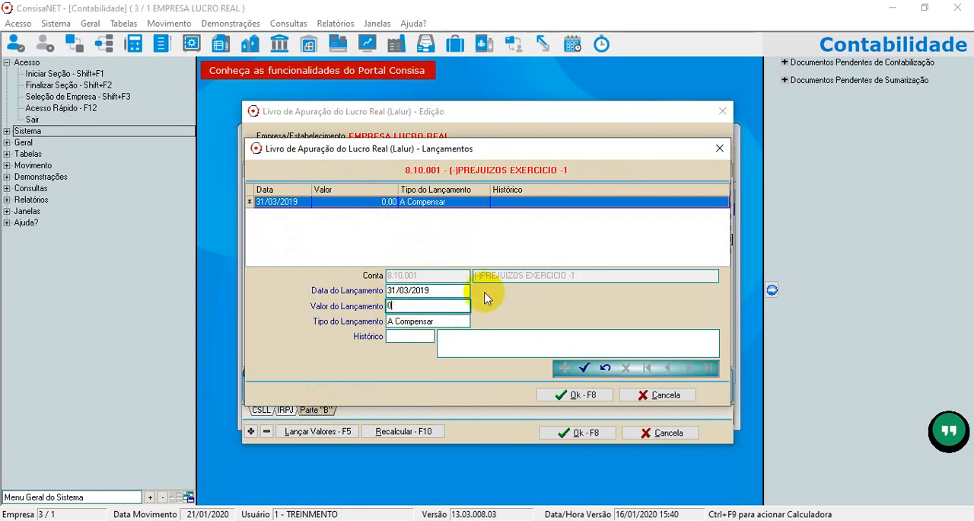
drag(399, 304, 323, 313)
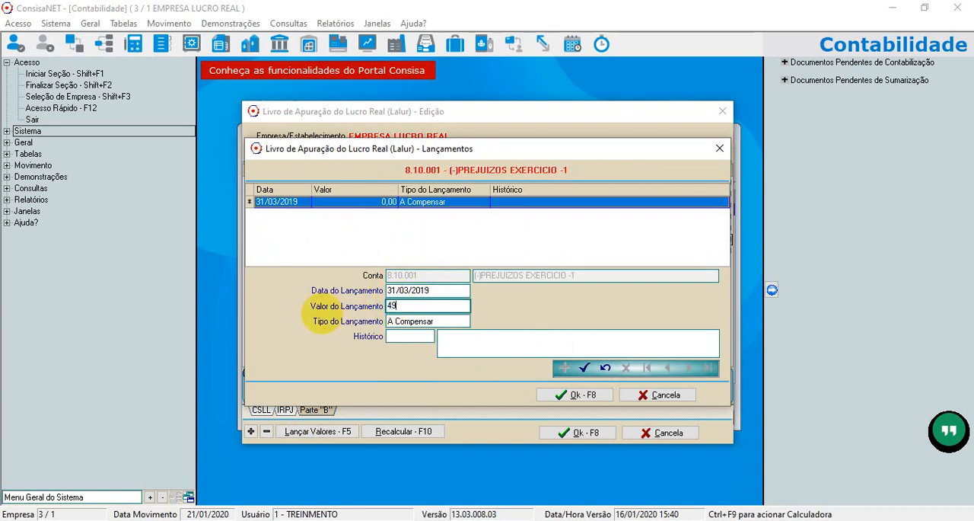
key(Tab)
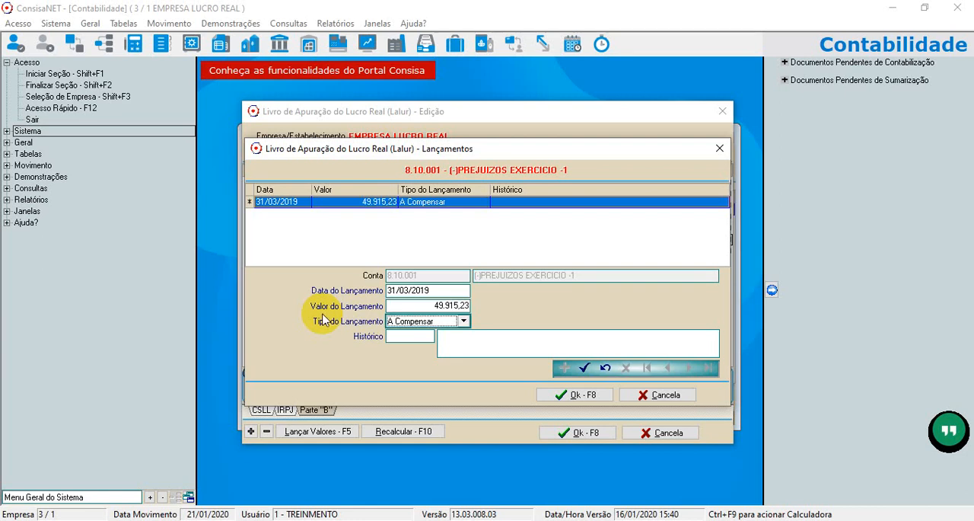
click(465, 322)
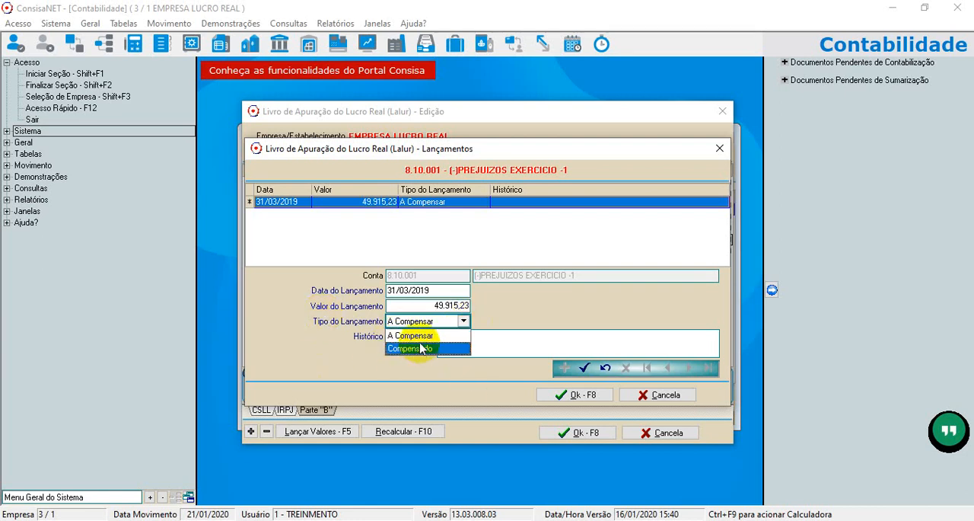
click(411, 336)
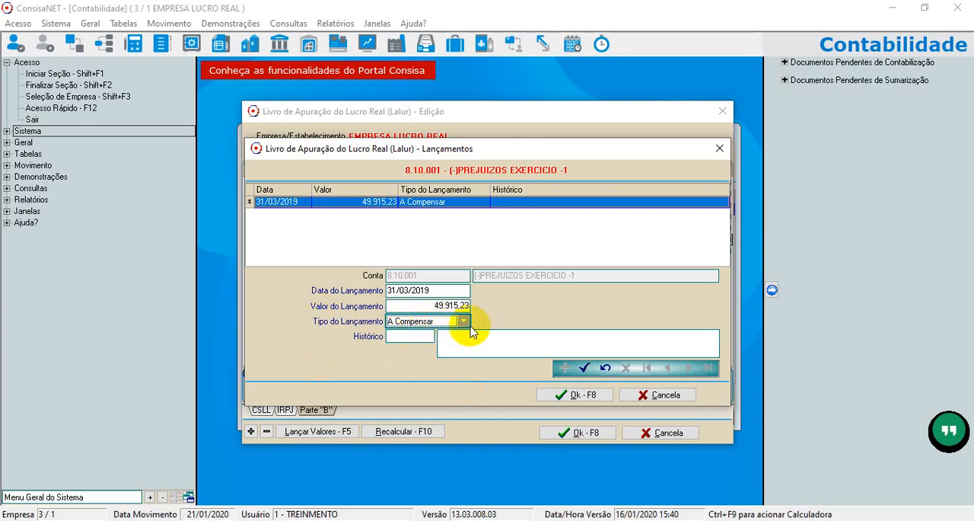
Look up the posting's Histórico by code and assign 77, Prejuizo do periodo.
click(428, 337)
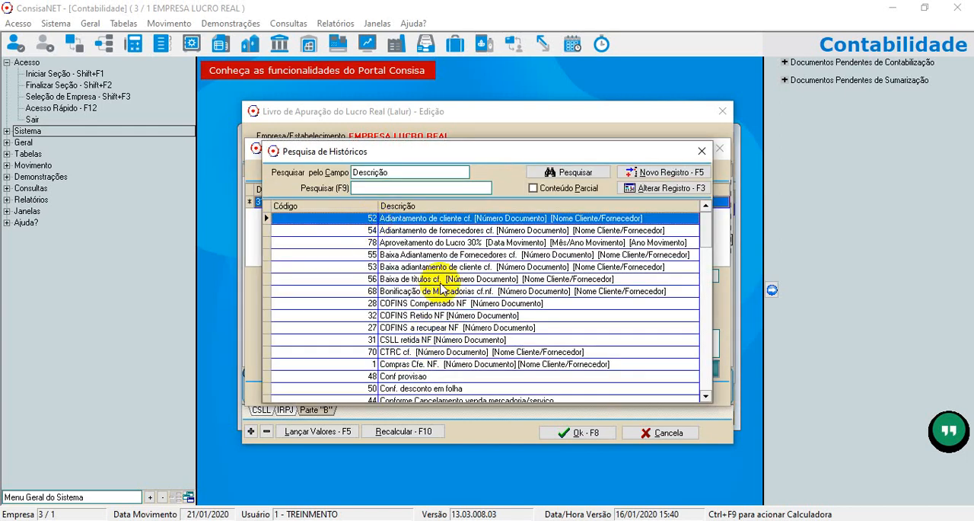
click(354, 206)
drag(704, 239, 727, 403)
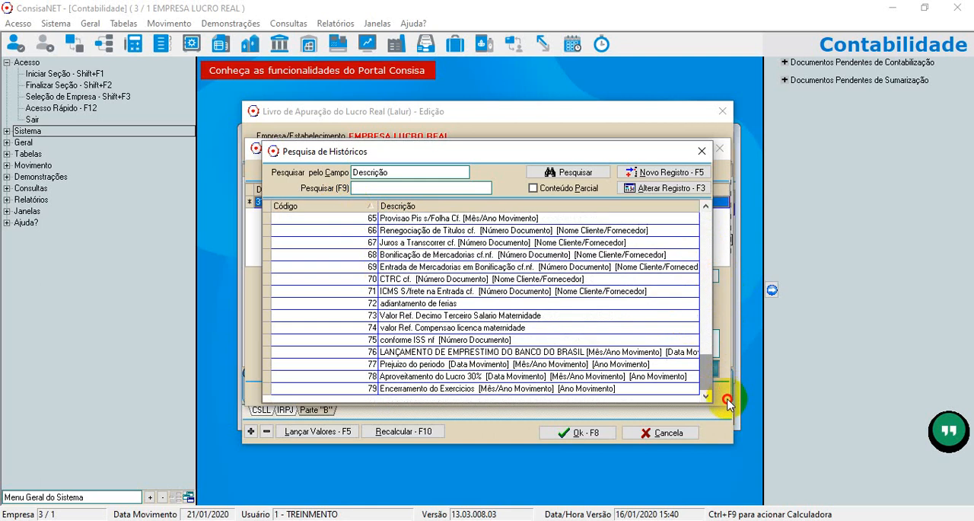
click(405, 396)
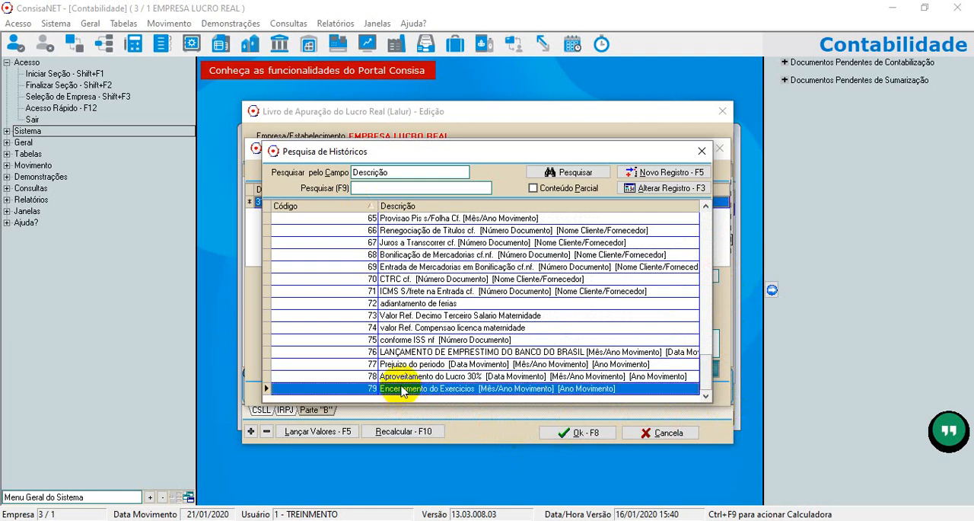
click(406, 364)
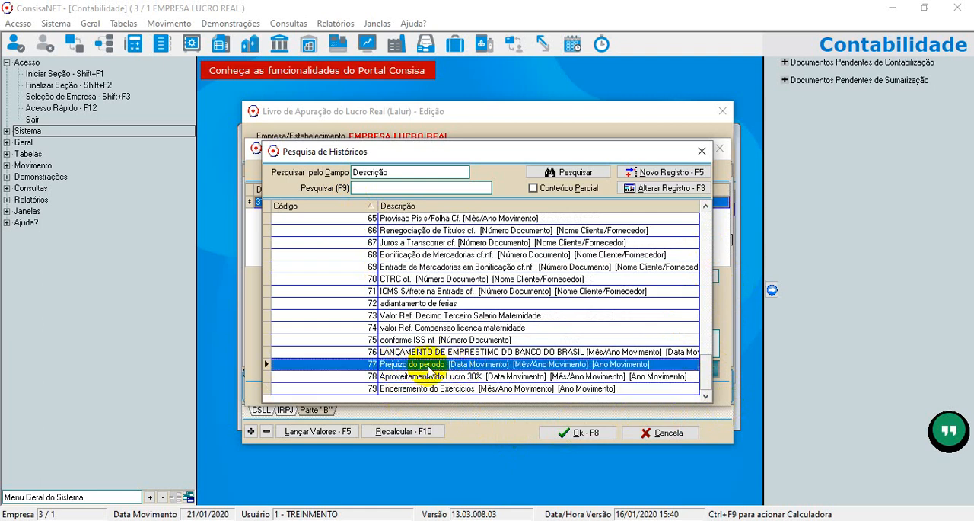
double_click(428, 365)
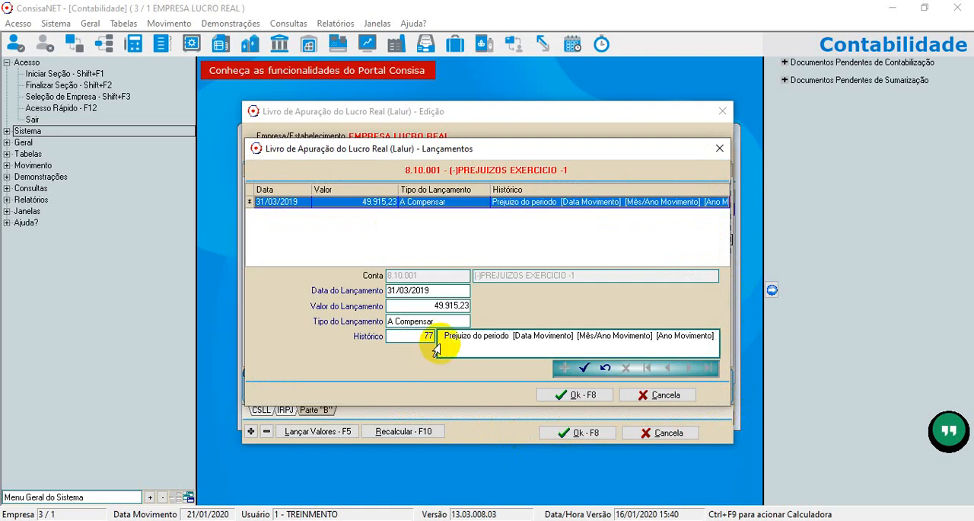
Save the loss posting, discard the extra blank record, and confirm the postings of account 8.10.001.
click(584, 368)
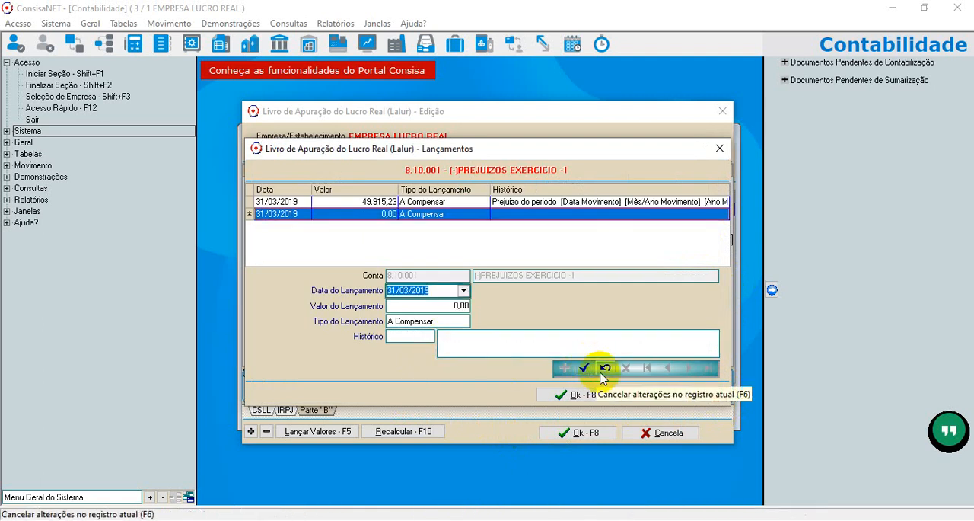
click(605, 367)
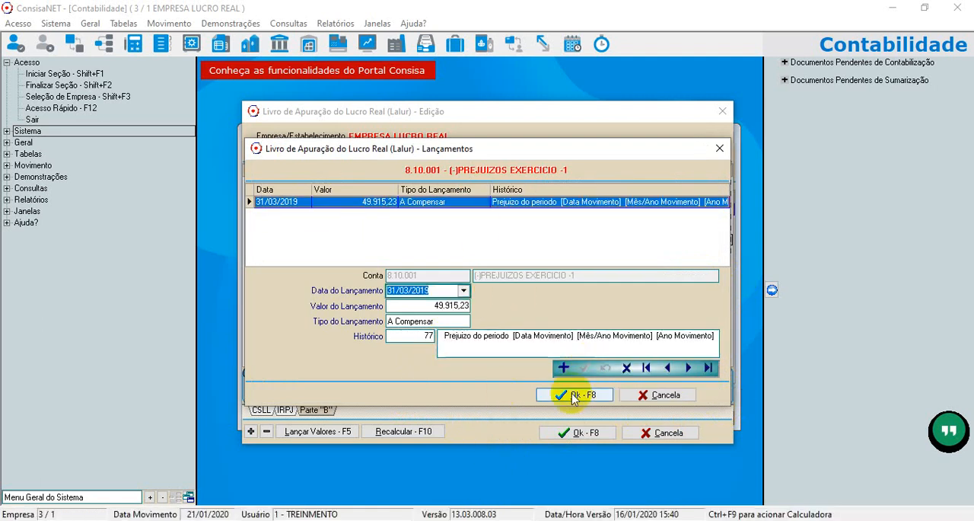
click(574, 395)
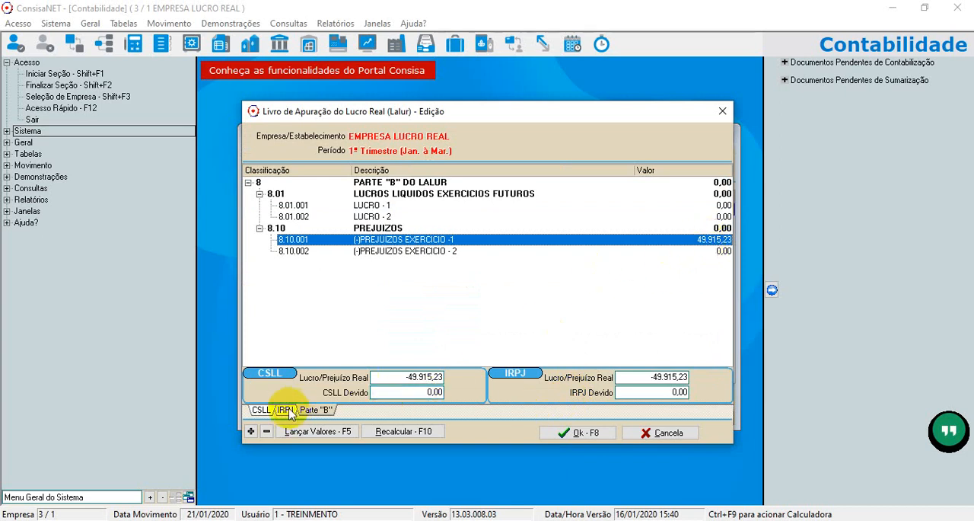
Recheck the CSLL and IRPJ Lucro/Prejuízo Real amounts, then confirm the first-quarter Lalur and acknowledge the loss notice.
click(260, 410)
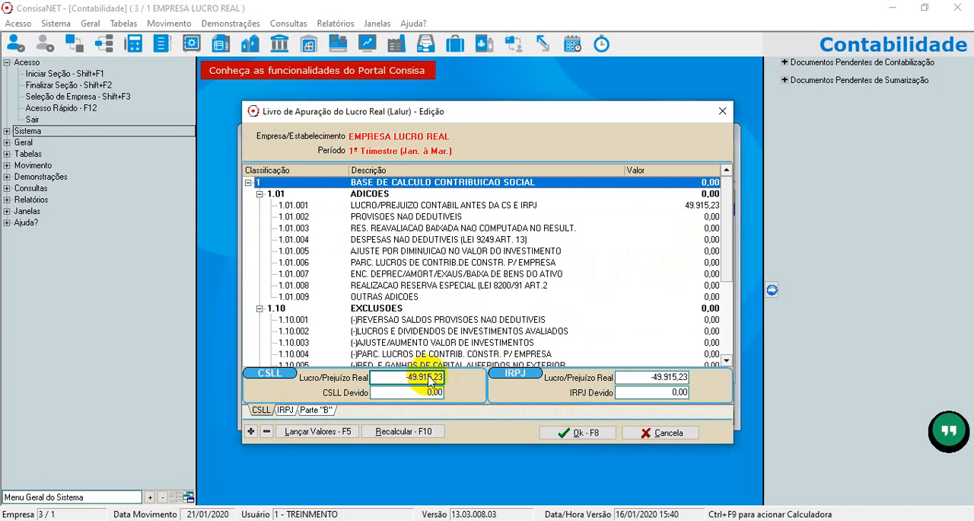
click(640, 381)
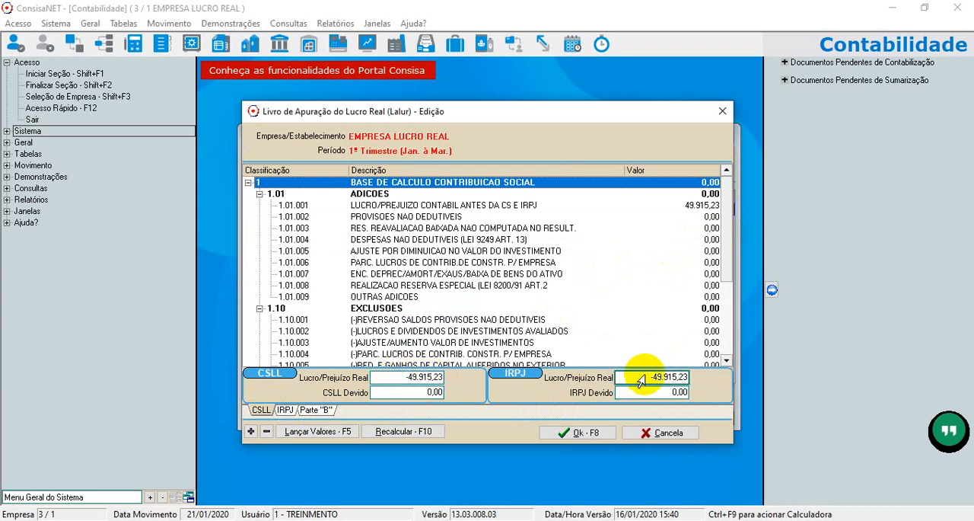
click(572, 433)
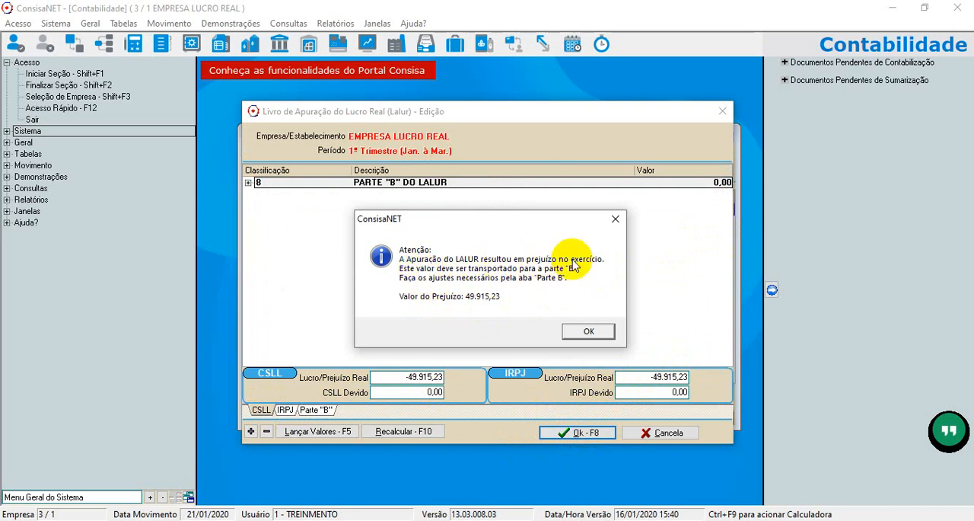
click(589, 332)
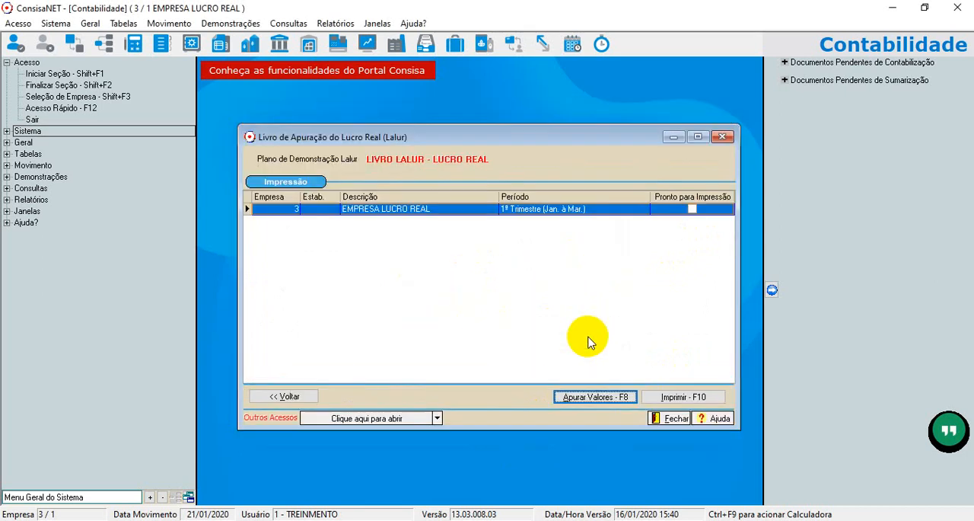
Generate the Lalur print preview for 1º Trimestre (Jan. à Mar.) and examine its CSLL, IRPJ and Parte B pages.
click(680, 399)
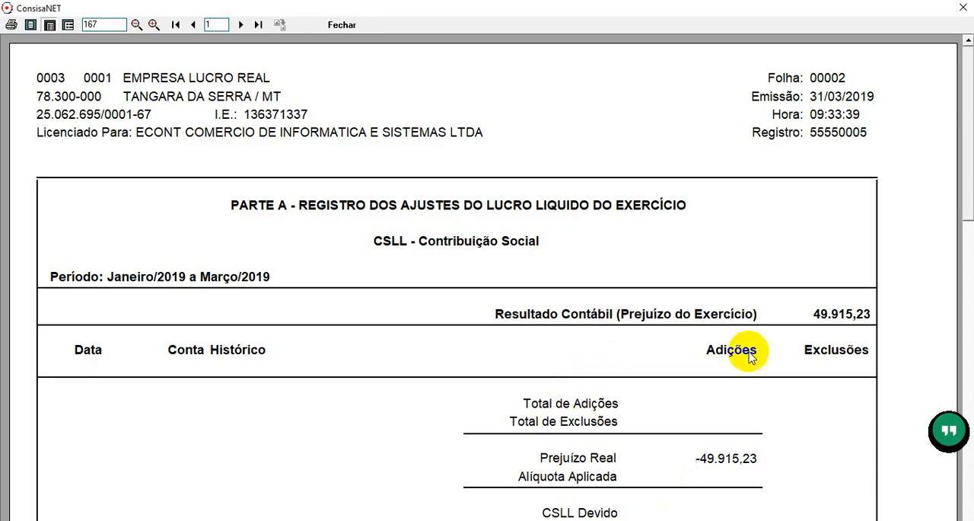
drag(966, 163, 962, 216)
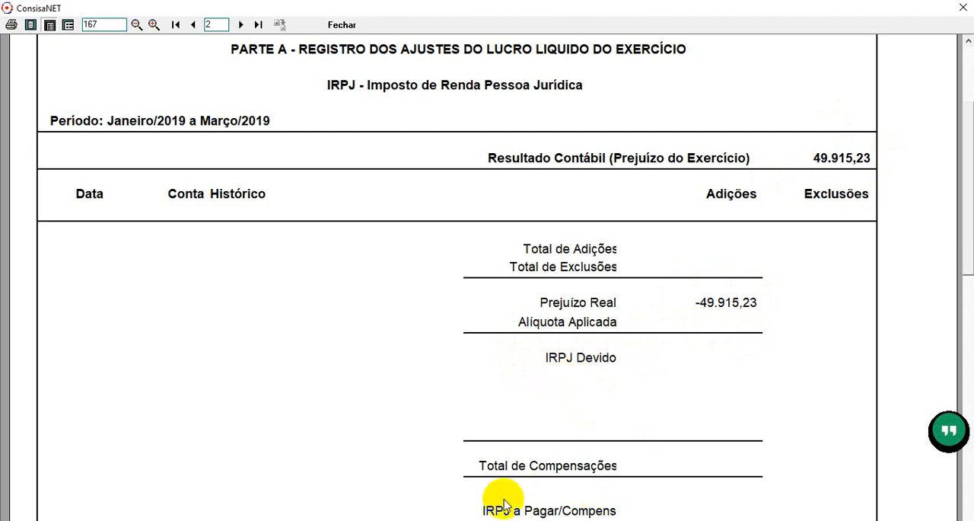
click(242, 25)
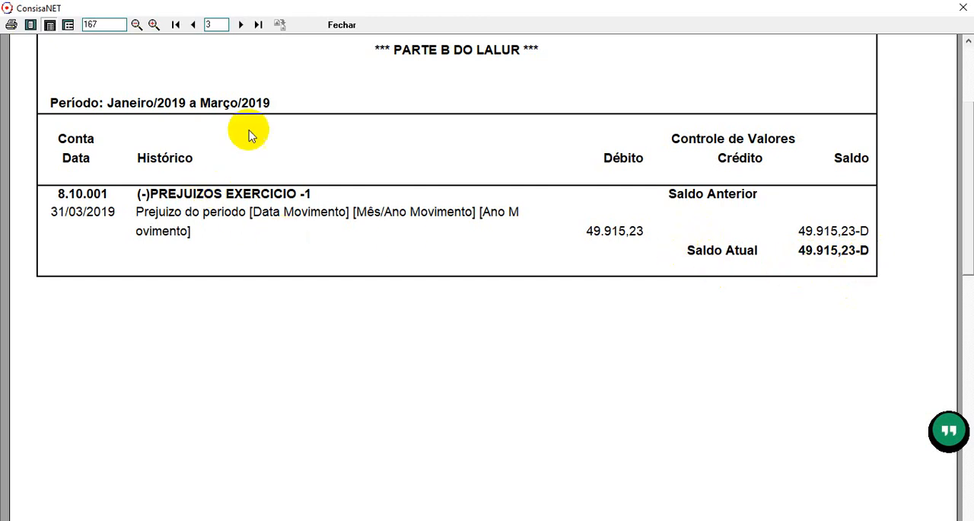
click(175, 25)
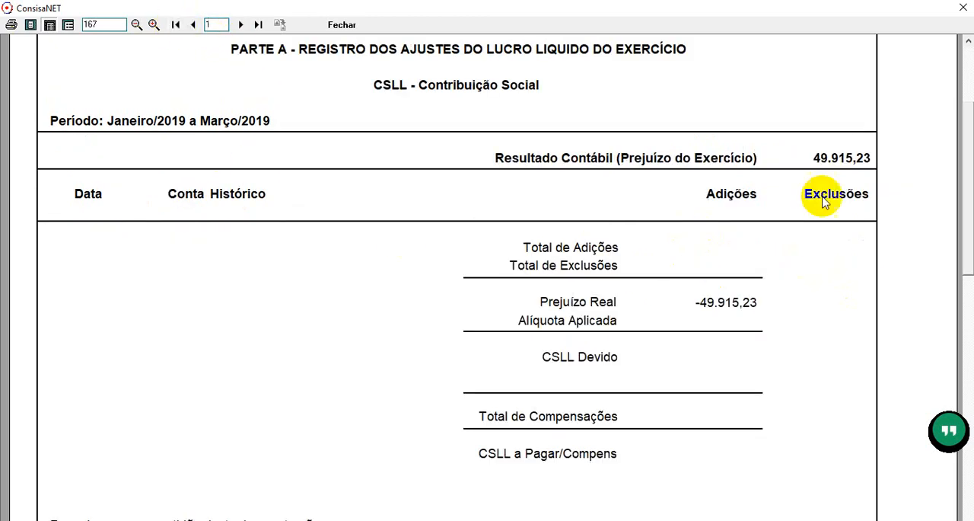
click(241, 25)
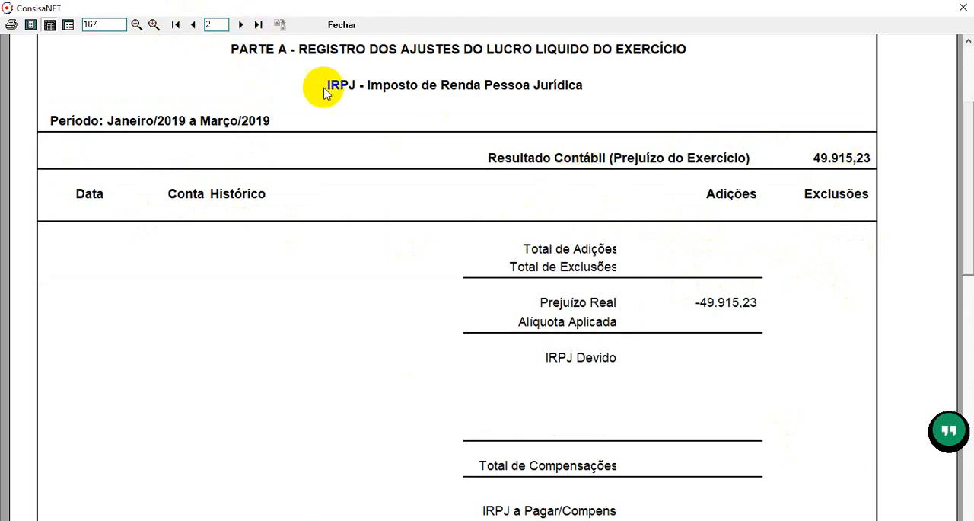
click(241, 25)
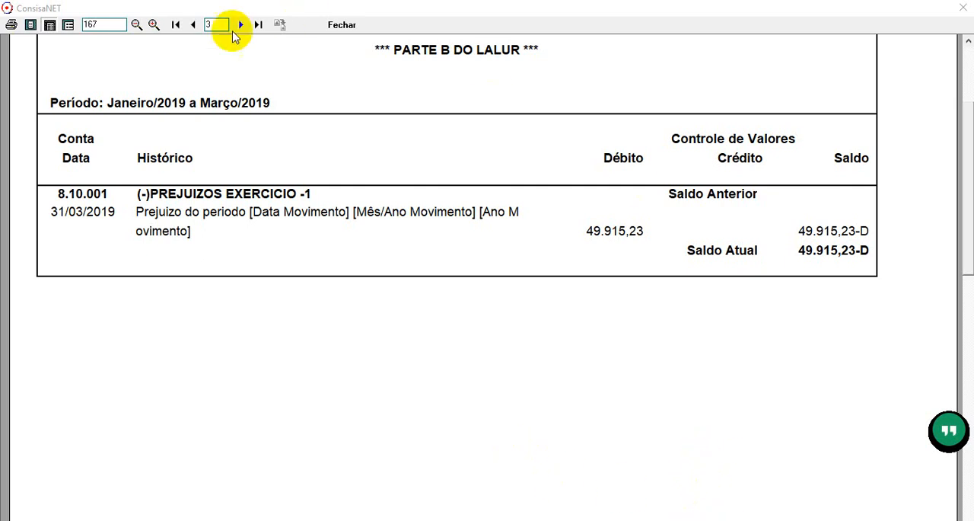
click(195, 25)
click(194, 25)
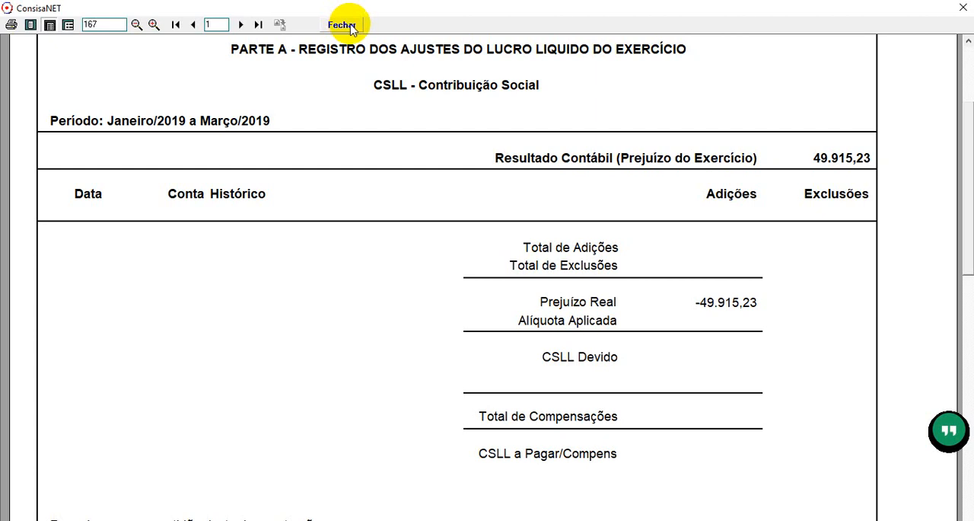
key(alt+Tab)
key(alt+Tab)
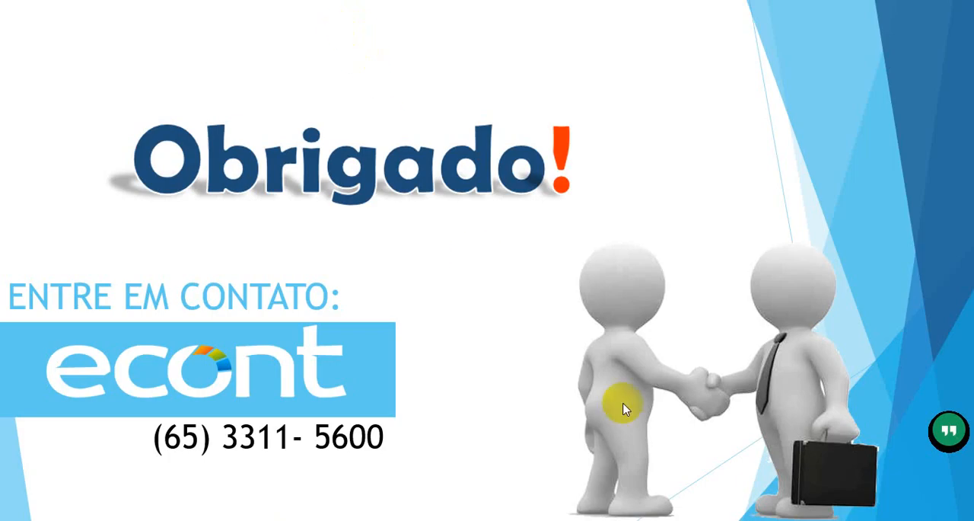